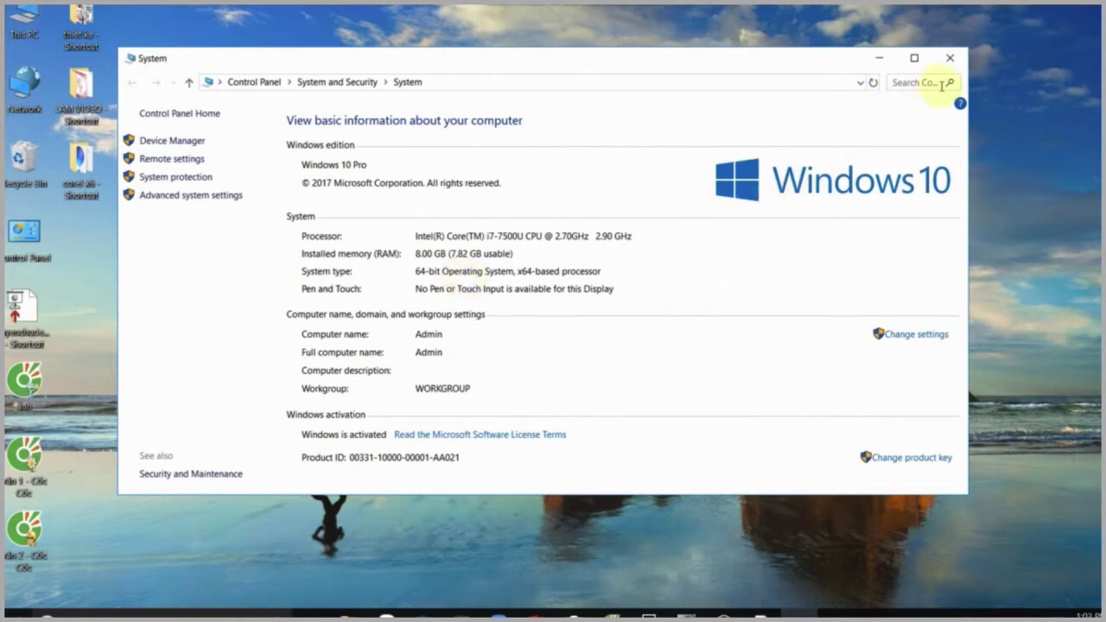
Close the System window, run the 64-bit CorelDRAW Graphics Suite X6 installer from the corel x6 folder, and minimize the folder
left_click(951, 62)
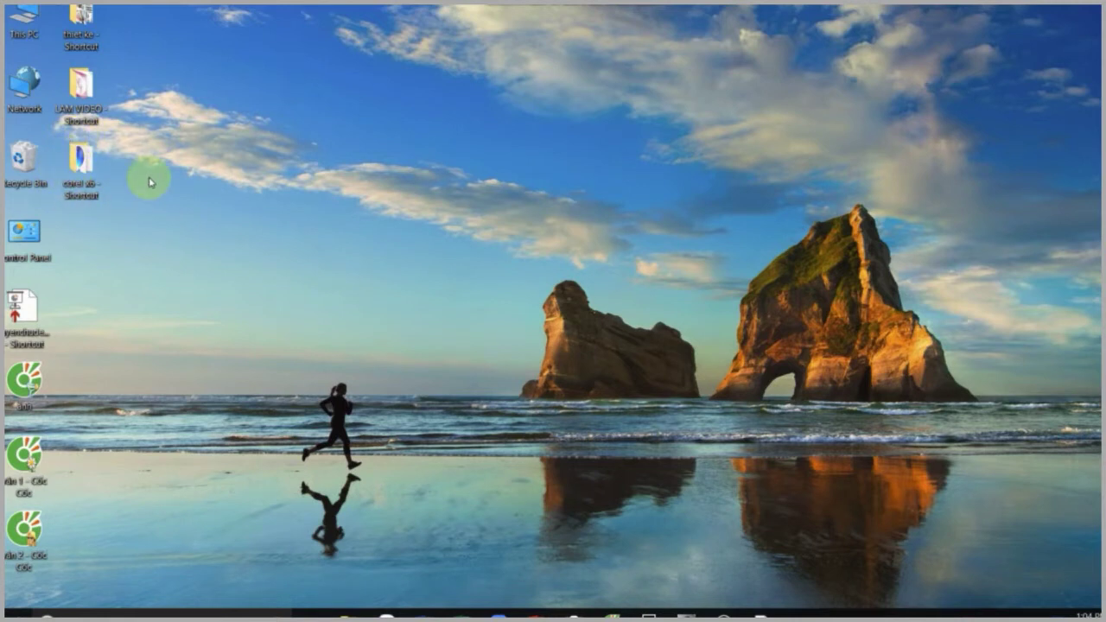
double_click(81, 164)
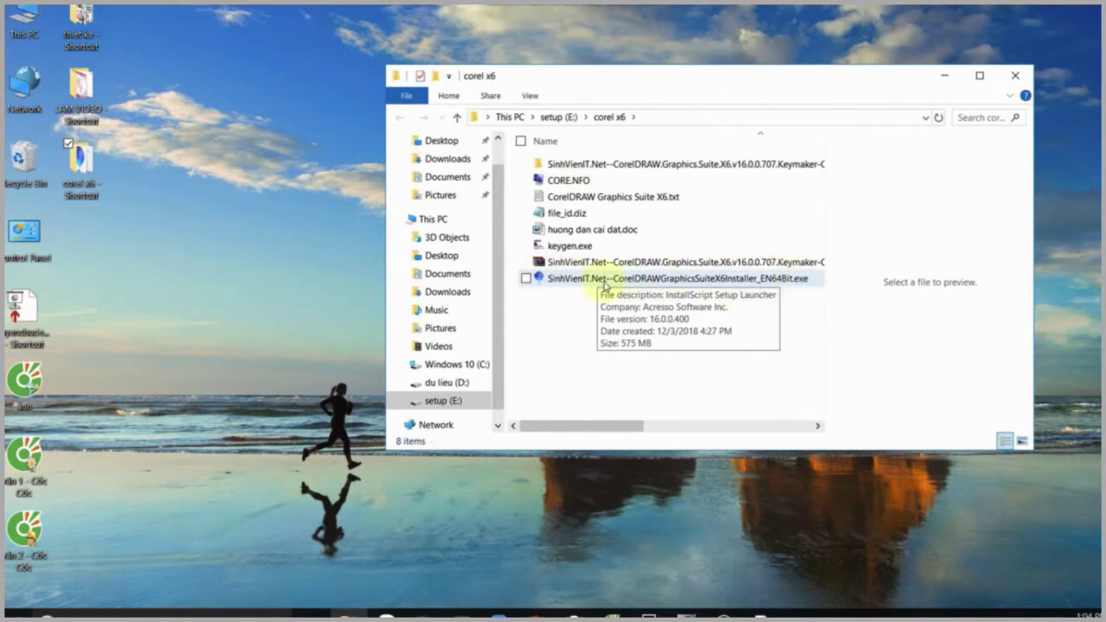
left_click(569, 281)
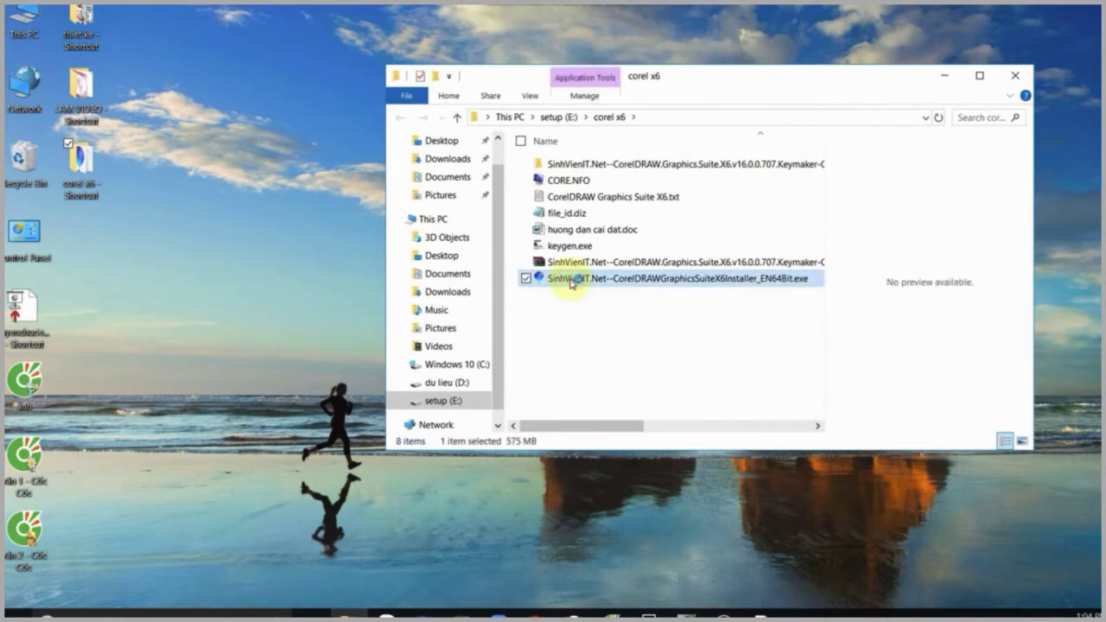
double_click(570, 281)
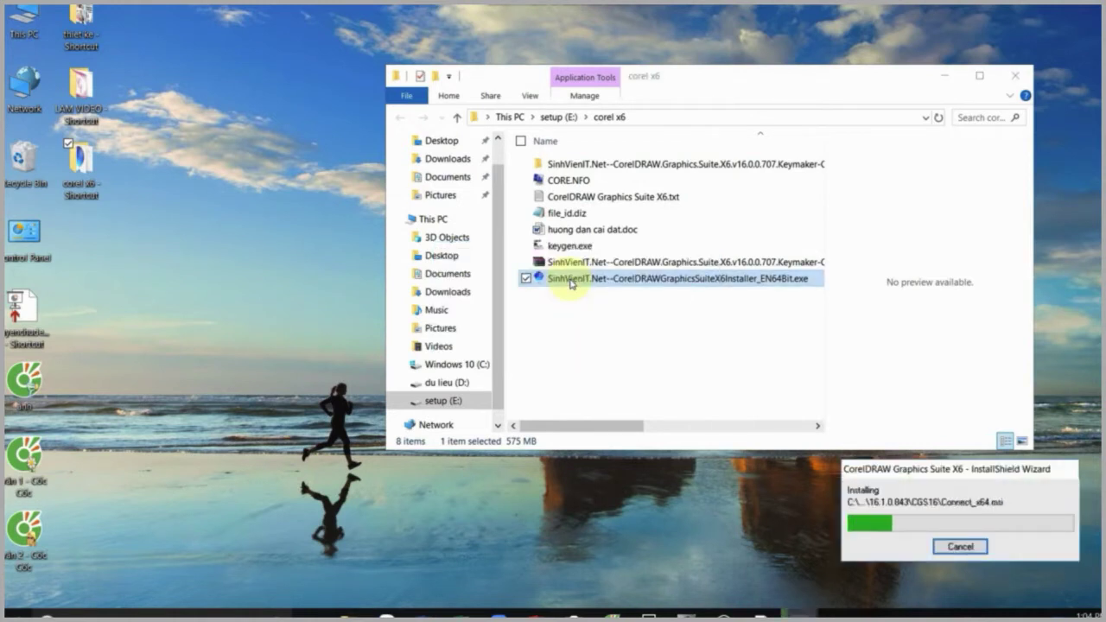
left_click(946, 80)
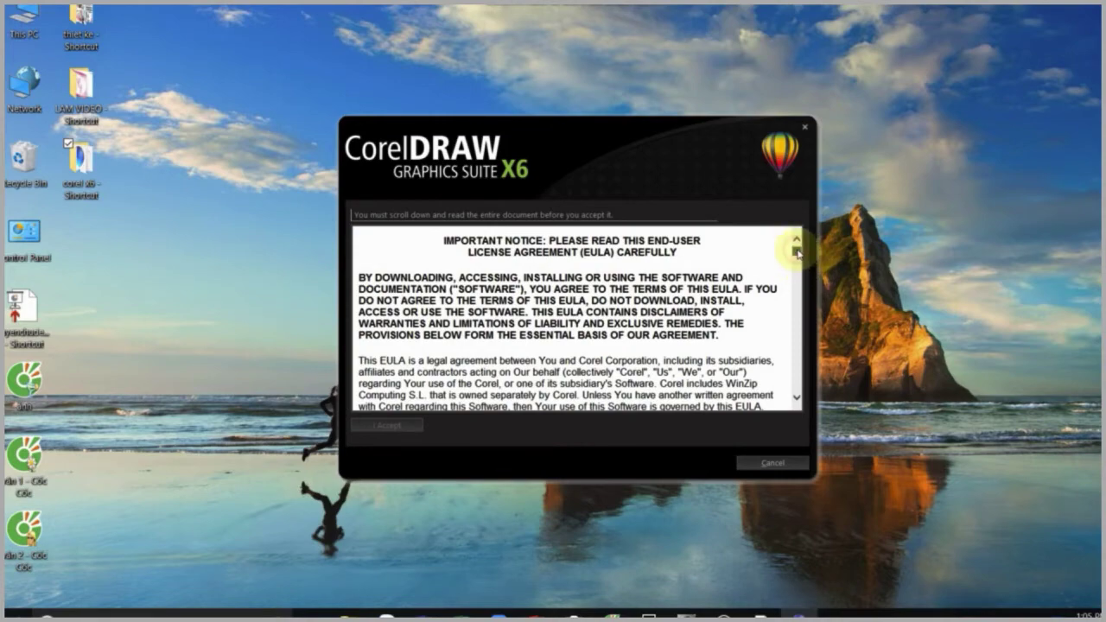
Accept the end-user license agreement and continue with the trial option, leaving the user name and serial number empty
left_click_drag(794, 249, 796, 403)
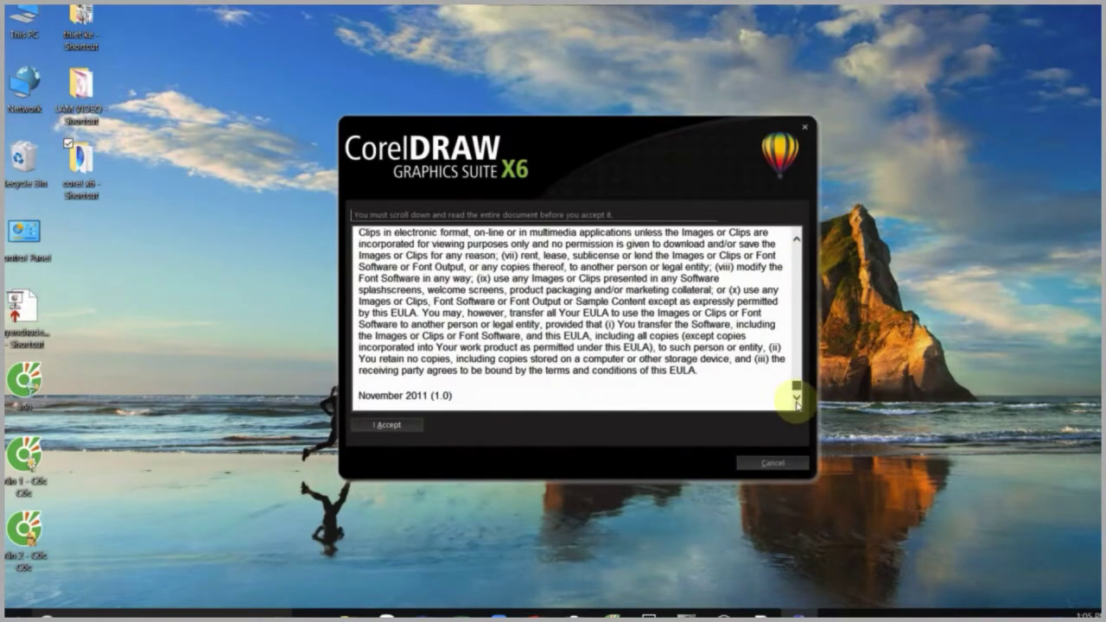
left_click(387, 428)
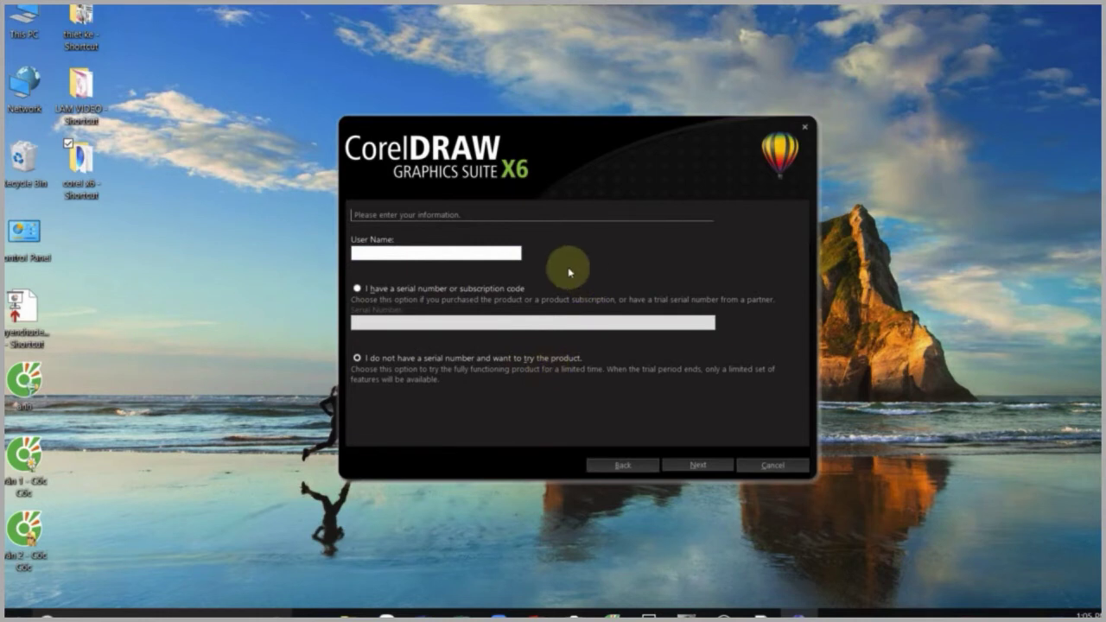
left_click(700, 465)
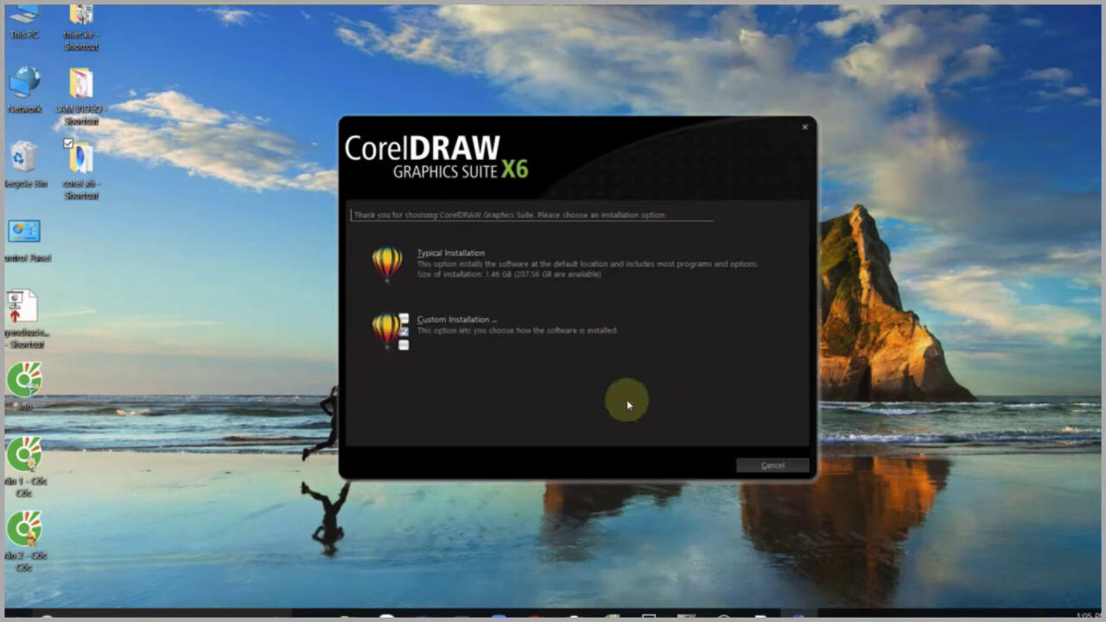
Choose a custom installation with only CorelDRAW, excluding PHOTO-PAINT, CONNECT, CAPTURE and Bitstream Font Navigator
left_click(405, 320)
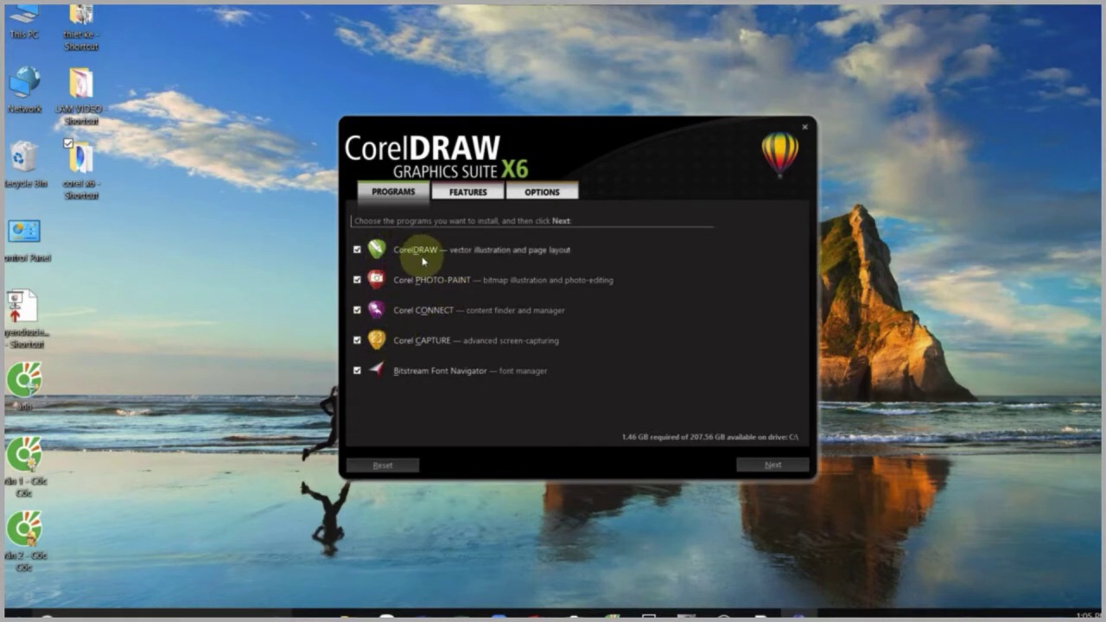
left_click(358, 371)
left_click(358, 340)
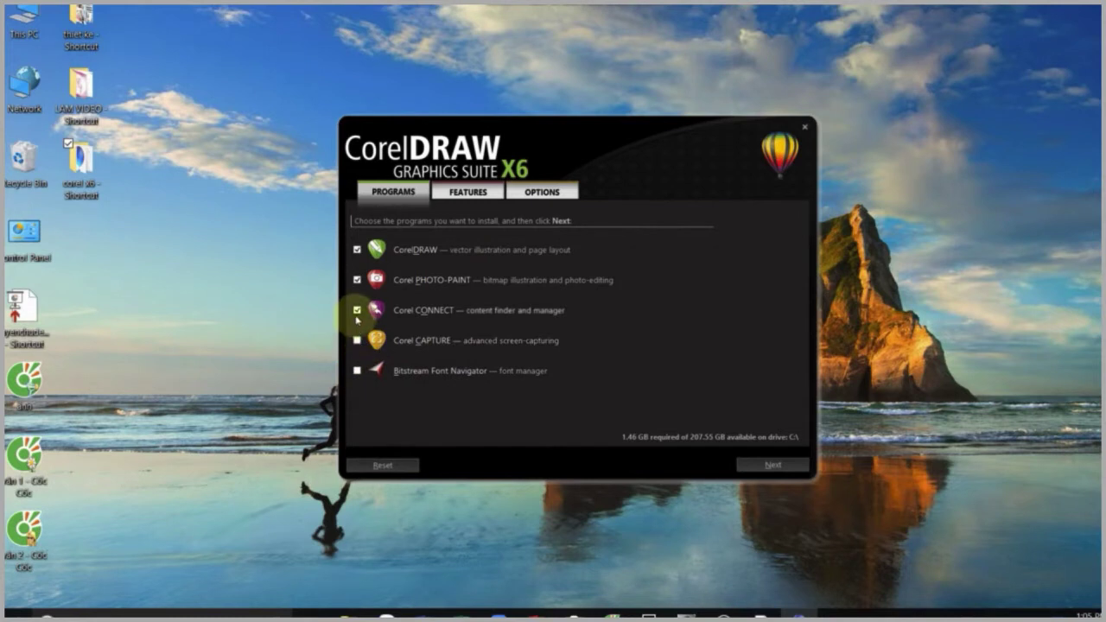
left_click(357, 310)
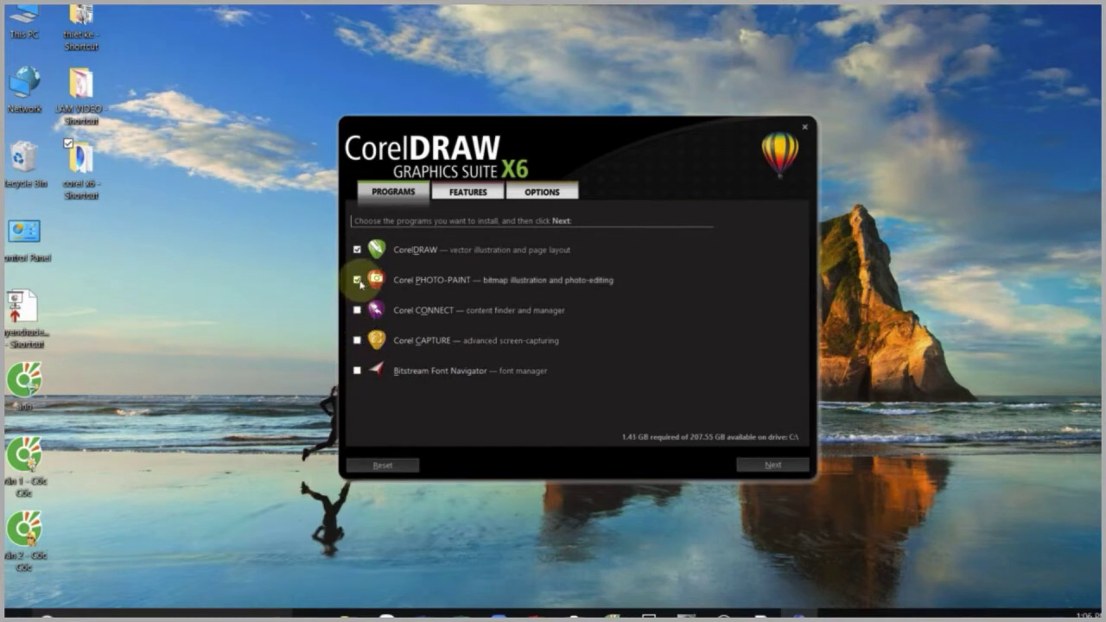
left_click(357, 280)
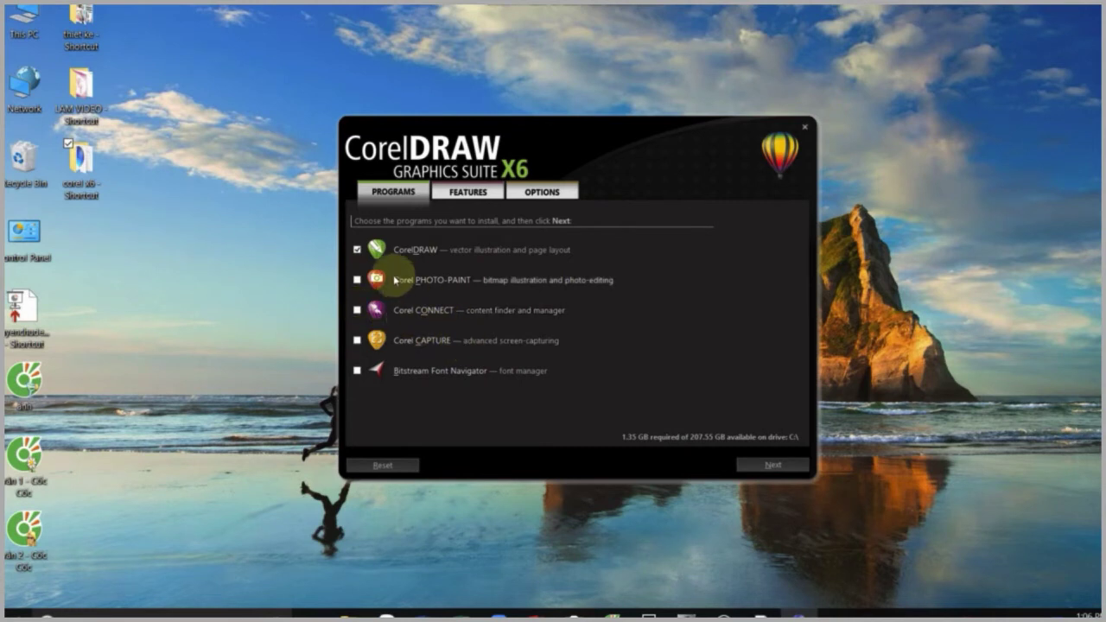
left_click(772, 467)
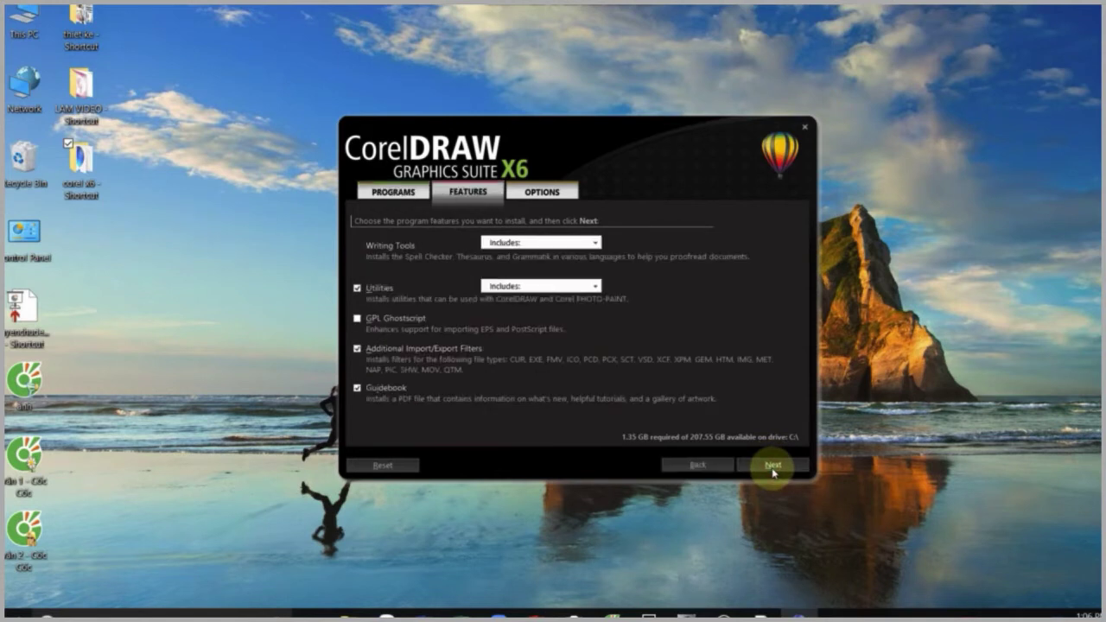
Disable automatic product updates, install the suite in the default folder, and finish the setup
left_click(545, 193)
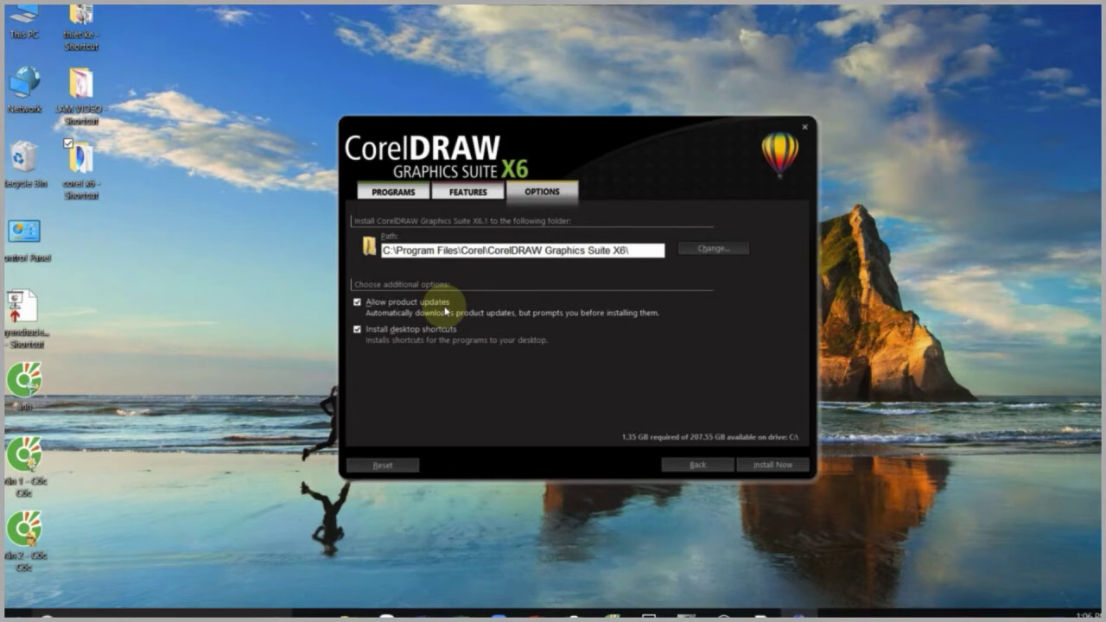
left_click(358, 303)
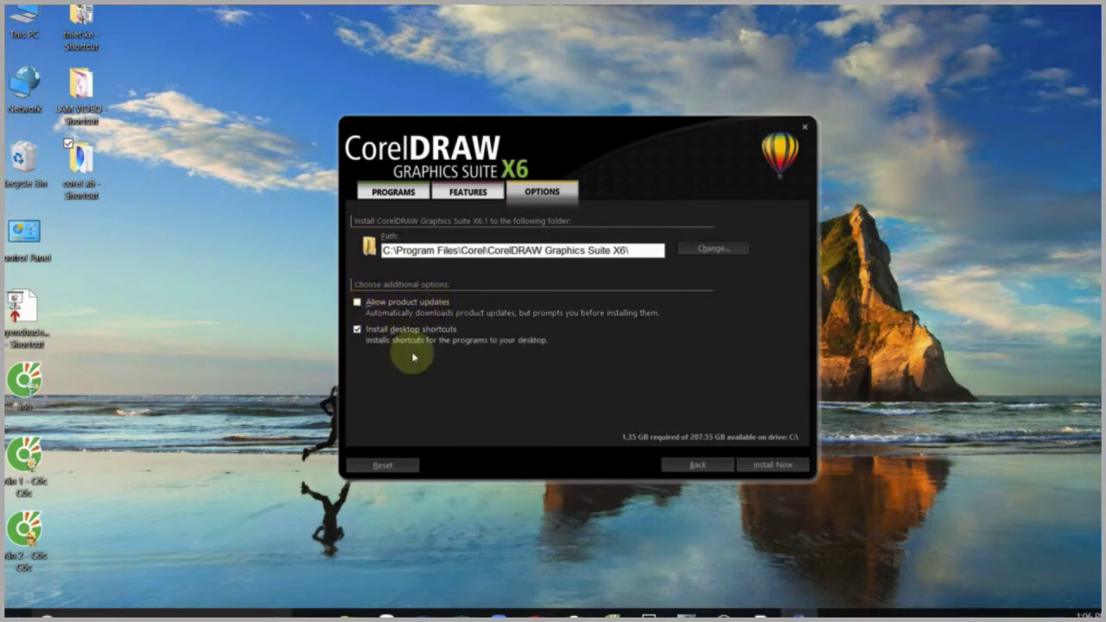
left_click(774, 466)
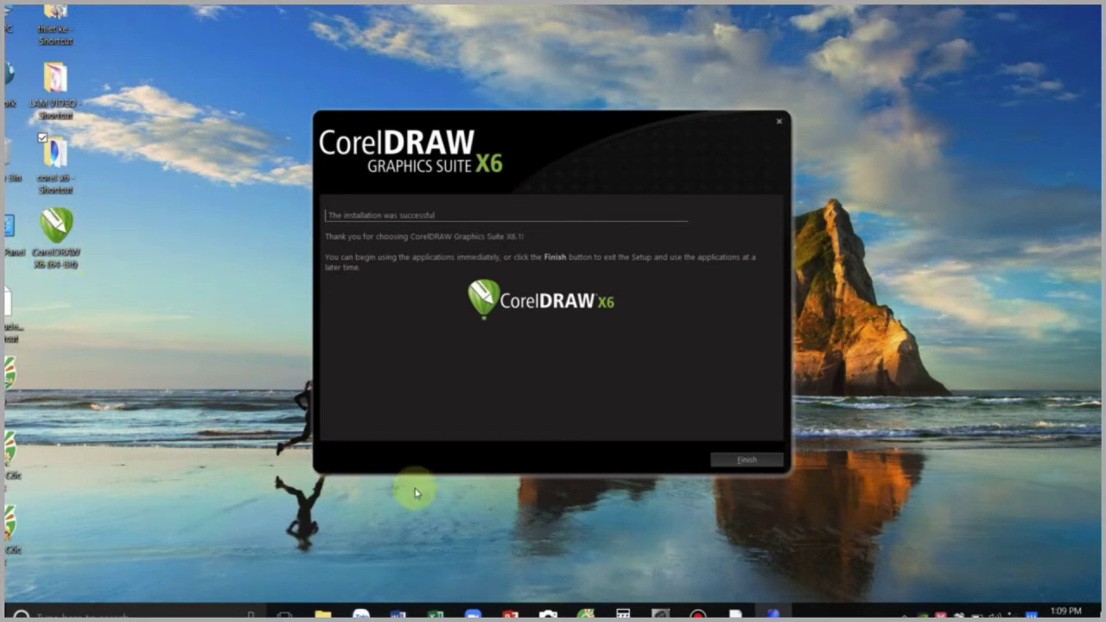
left_click(748, 461)
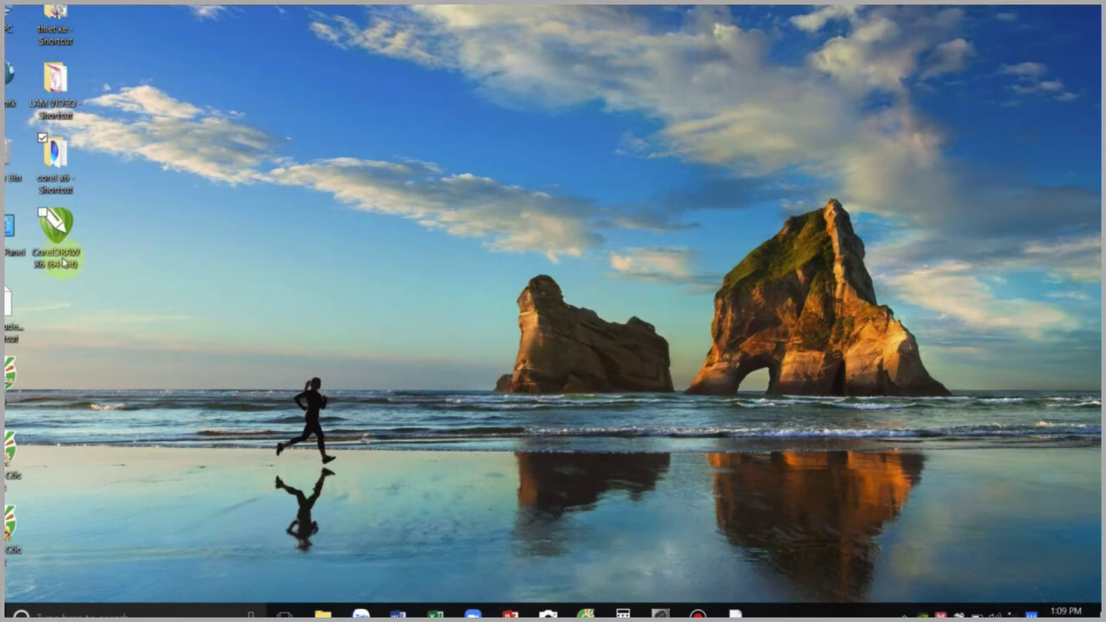
Launch CorelDRAW X6 (64-Bit) and open the form for entering an already purchased serial number
double_click(57, 226)
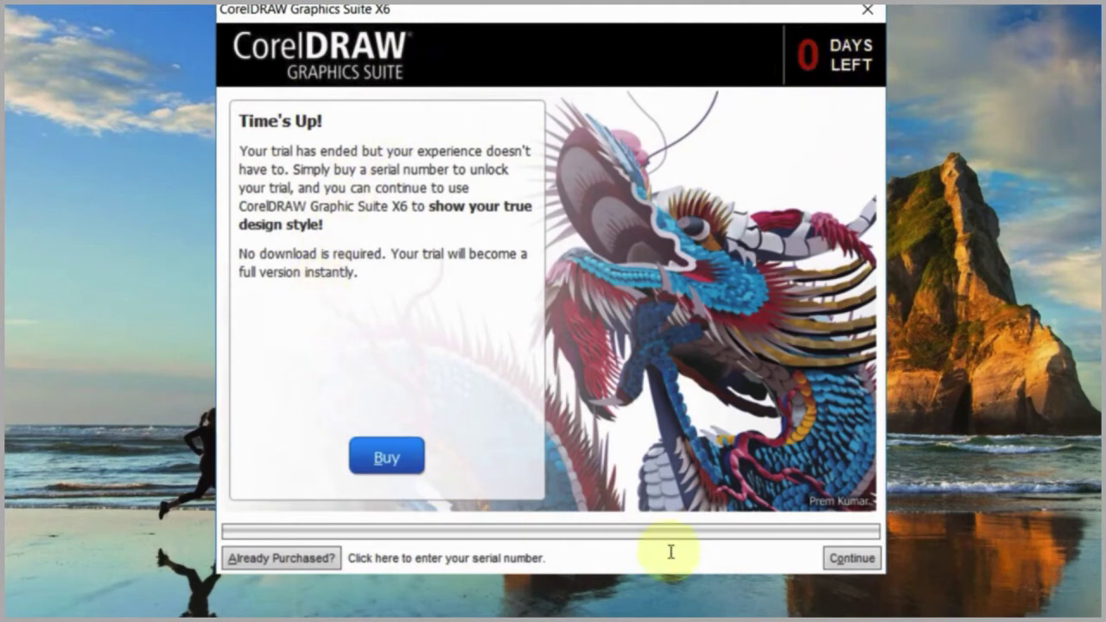
left_click(283, 560)
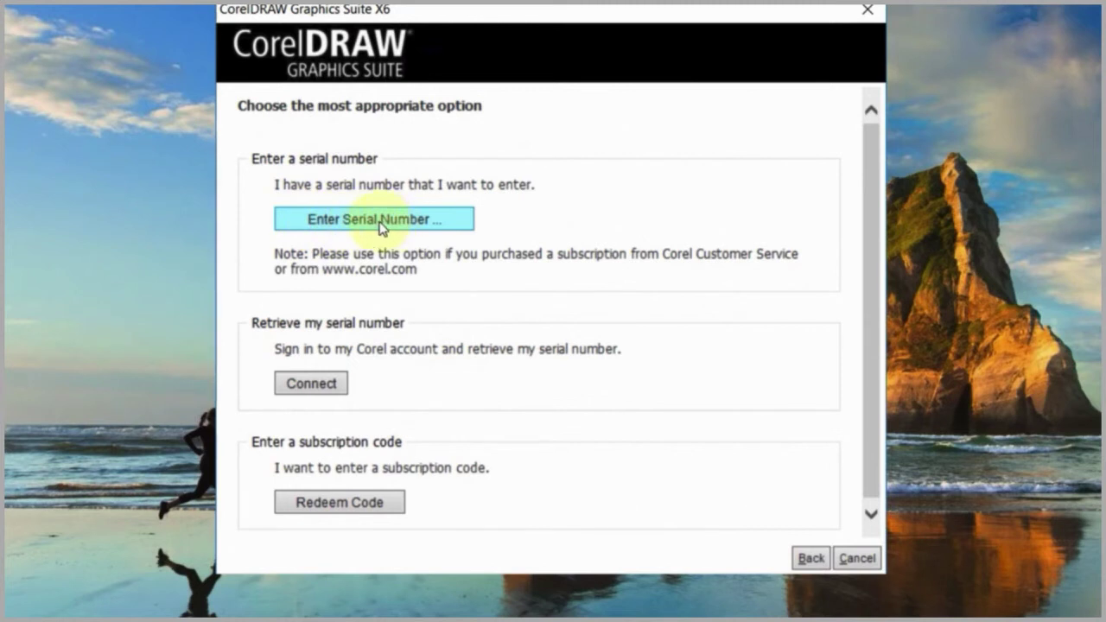
left_click(345, 221)
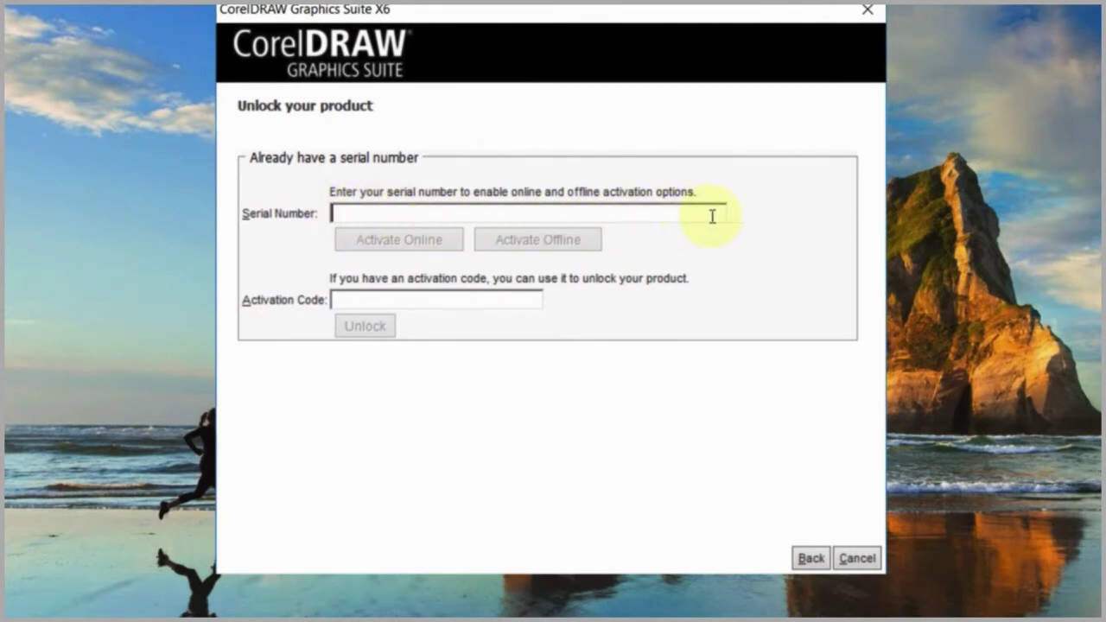
left_click(339, 299)
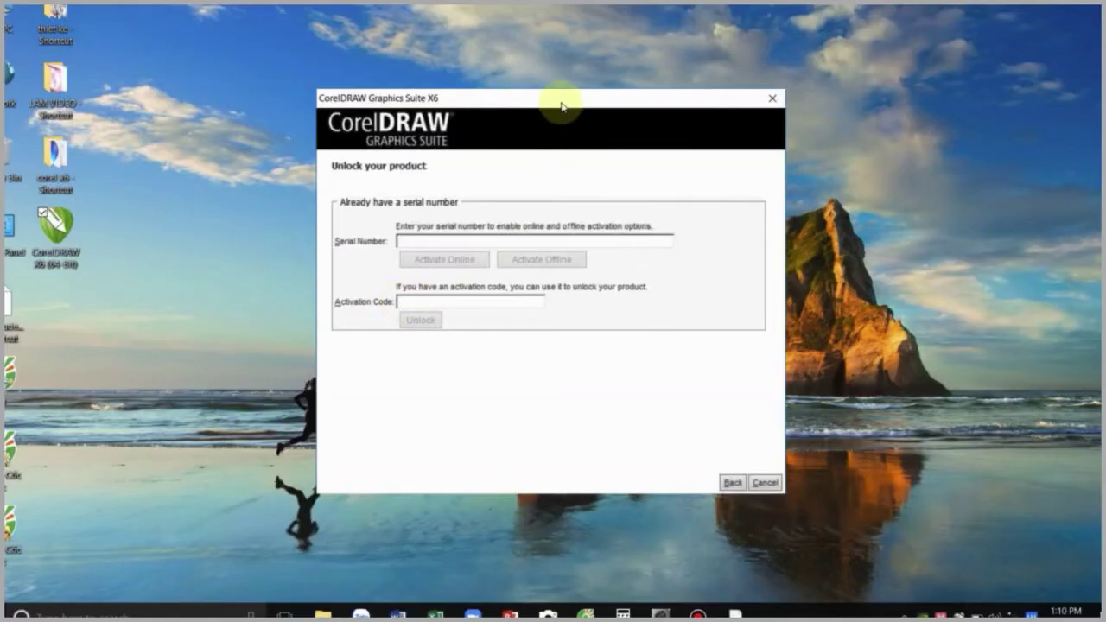
Restore the corel x6 folder window and arrange it side by side with the product unlock window
left_click(555, 102)
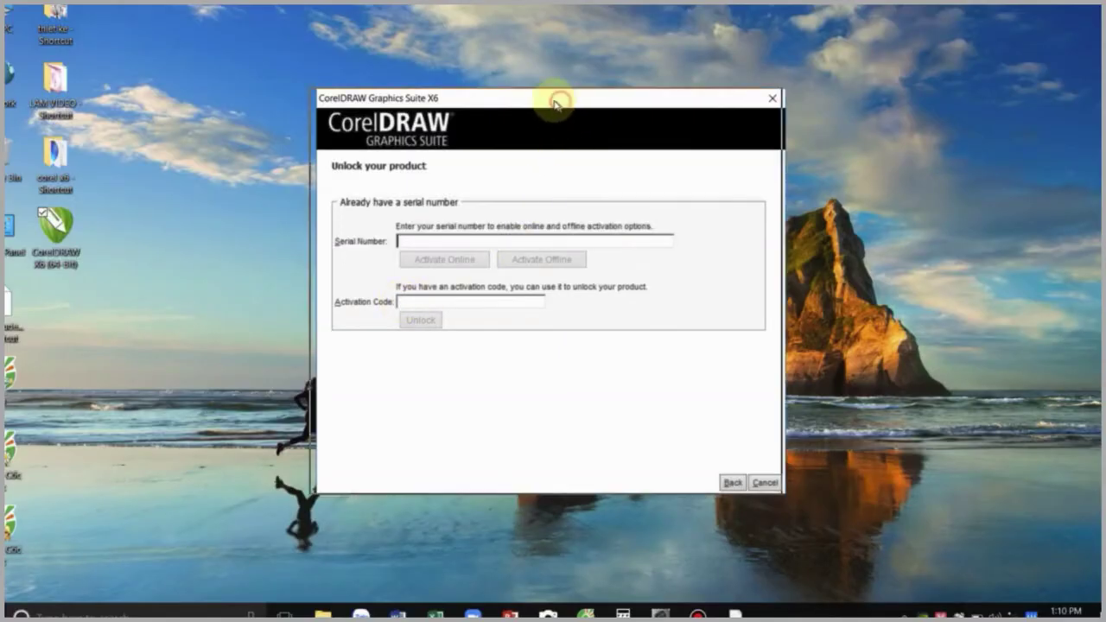
left_click_drag(556, 102, 337, 71)
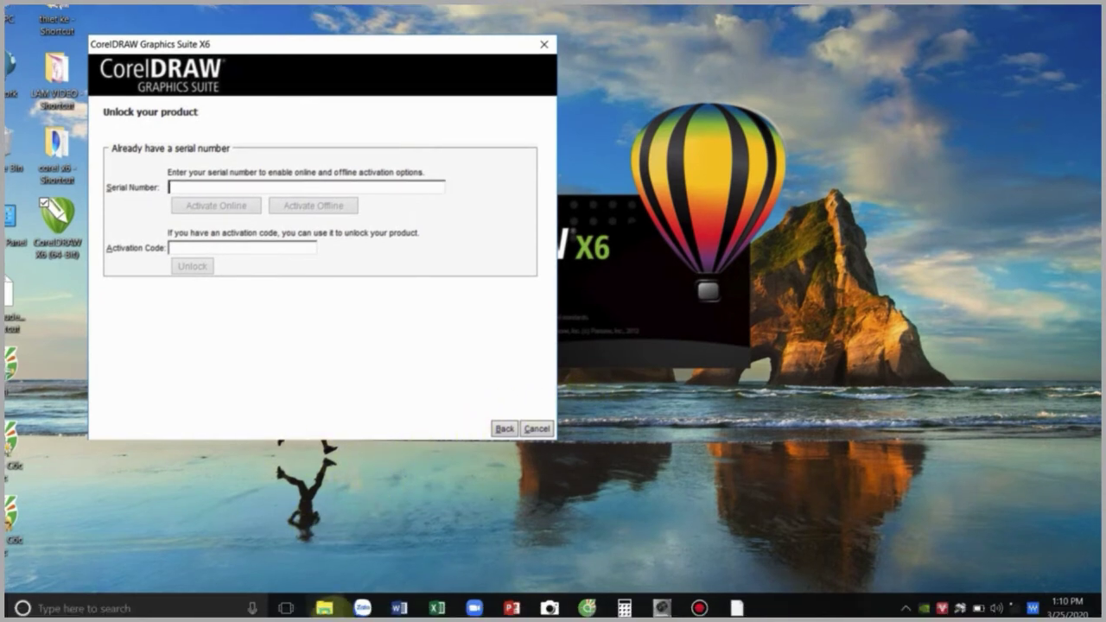
mouse_move(326, 605)
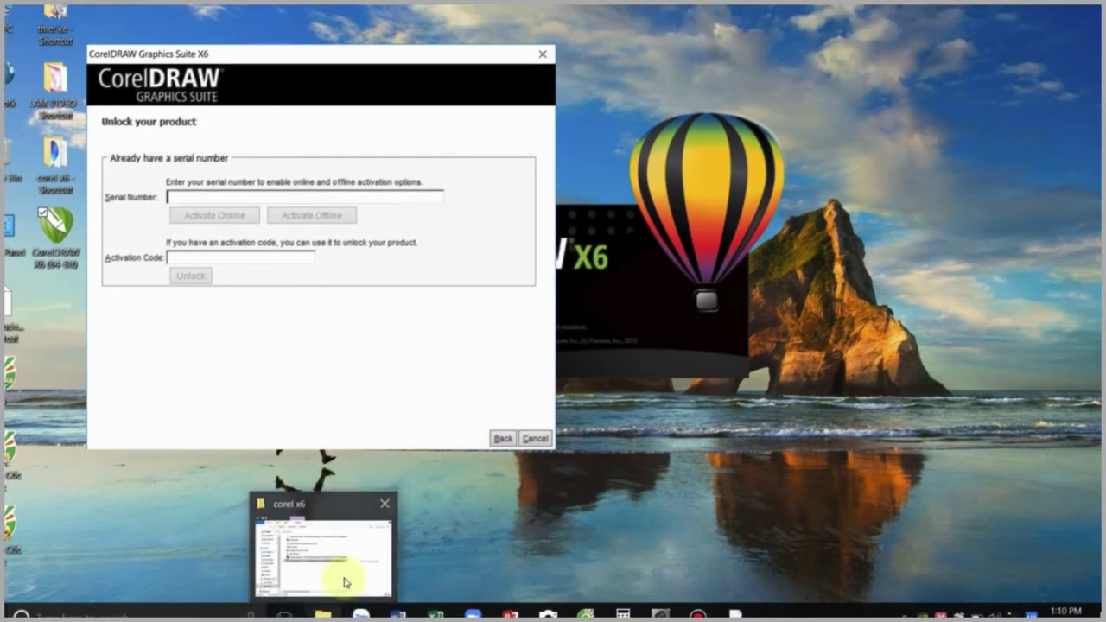
left_click(346, 570)
left_click_drag(693, 73, 957, 59)
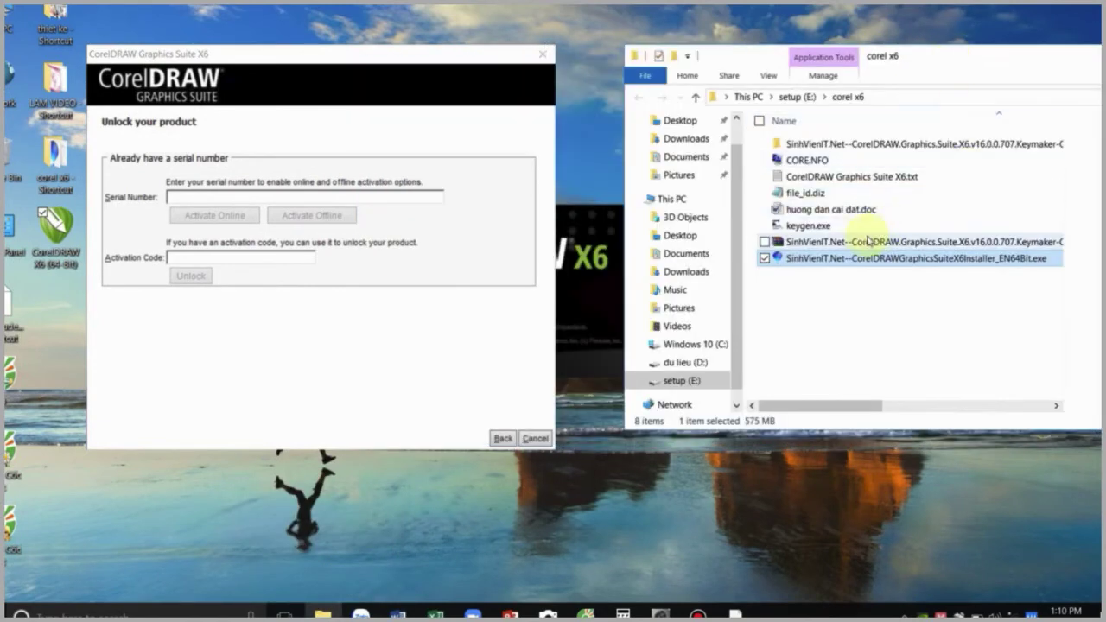
Run keygen.exe from the corel x6 folder and mute the computer's speakers
double_click(809, 226)
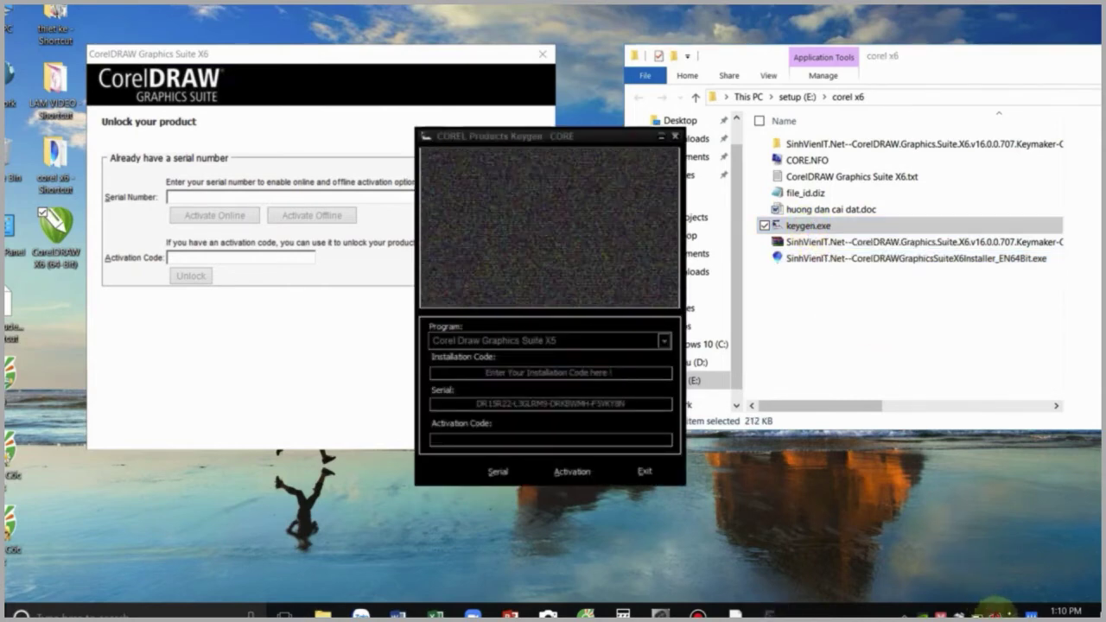
left_click(991, 611)
left_click(883, 580)
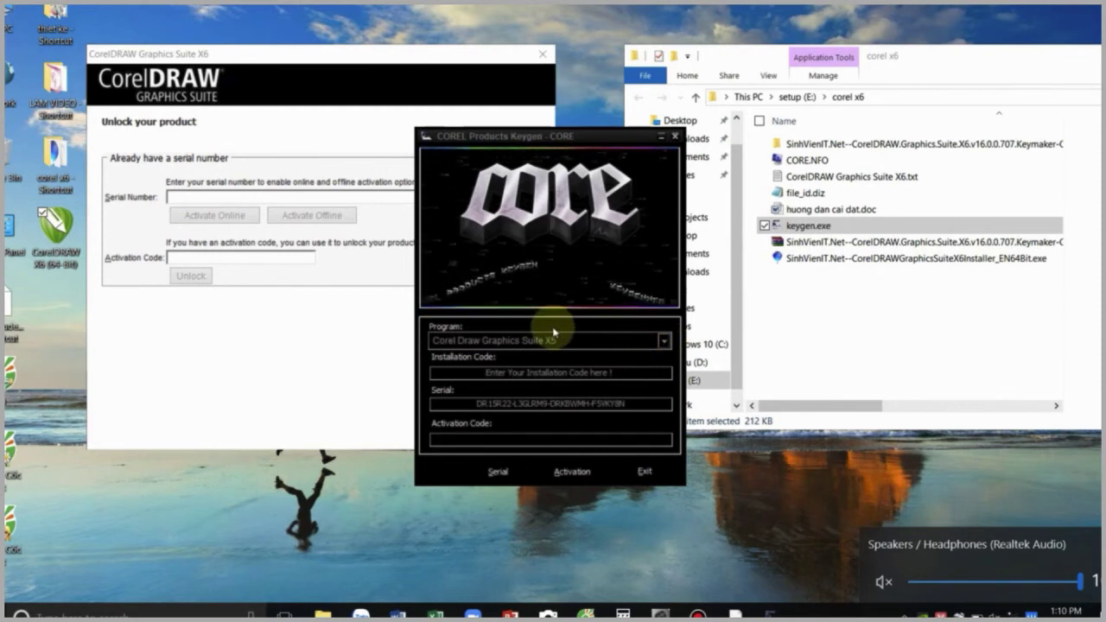
Set the keygen's program to Corel Draw Graphics Suite X6 v16.0 and copy its serial into the unlock form's Serial Number field
left_click(664, 343)
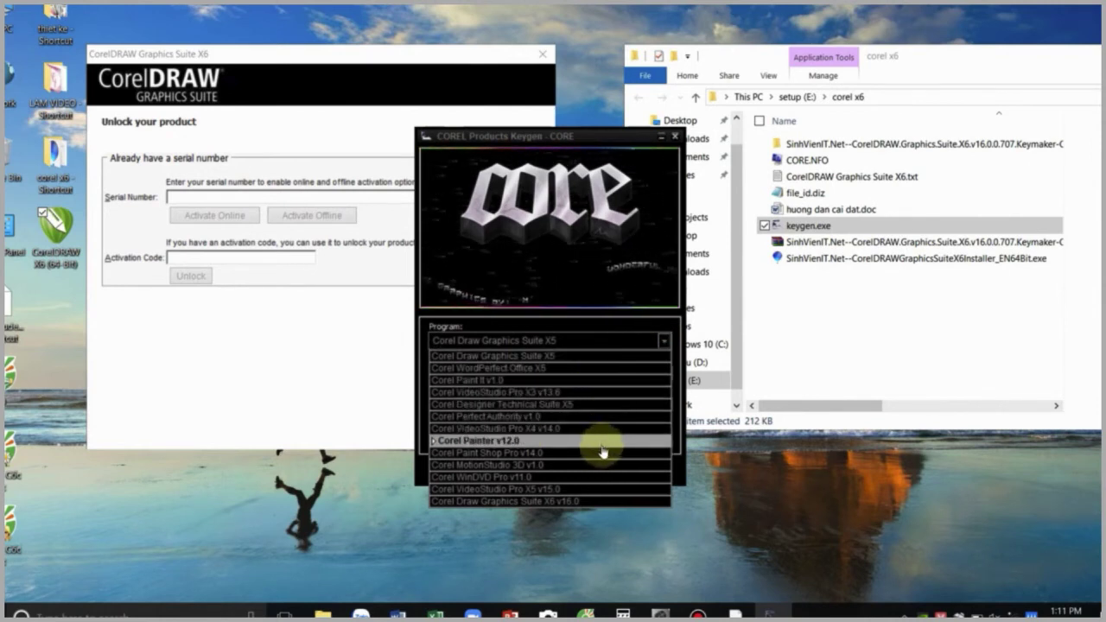
left_click(606, 501)
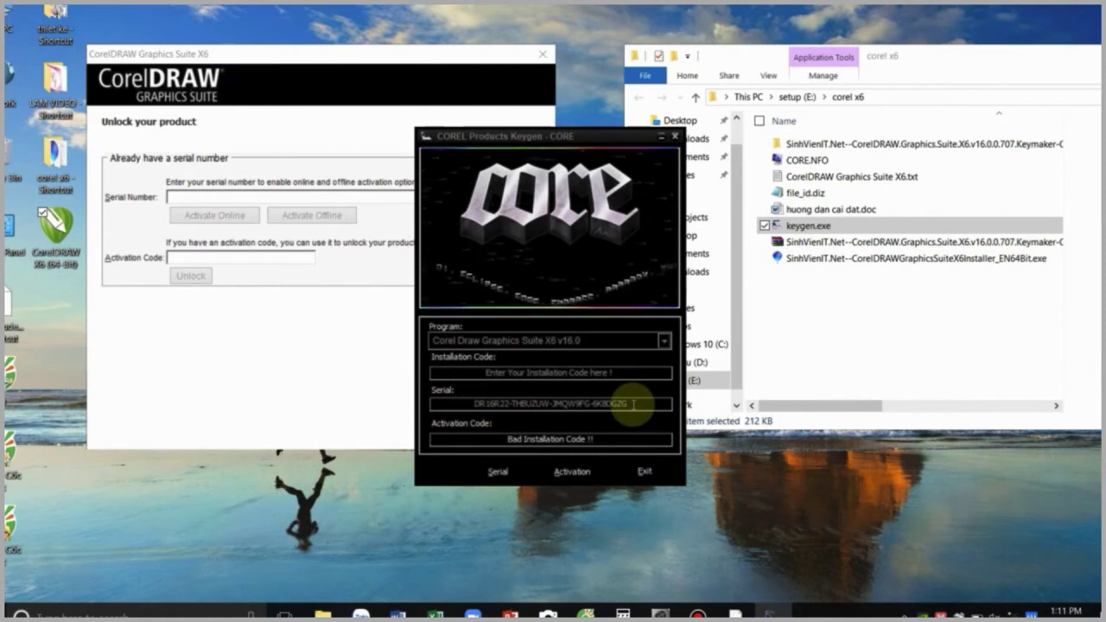
left_click_drag(632, 403, 438, 403)
key("ctrl+c")
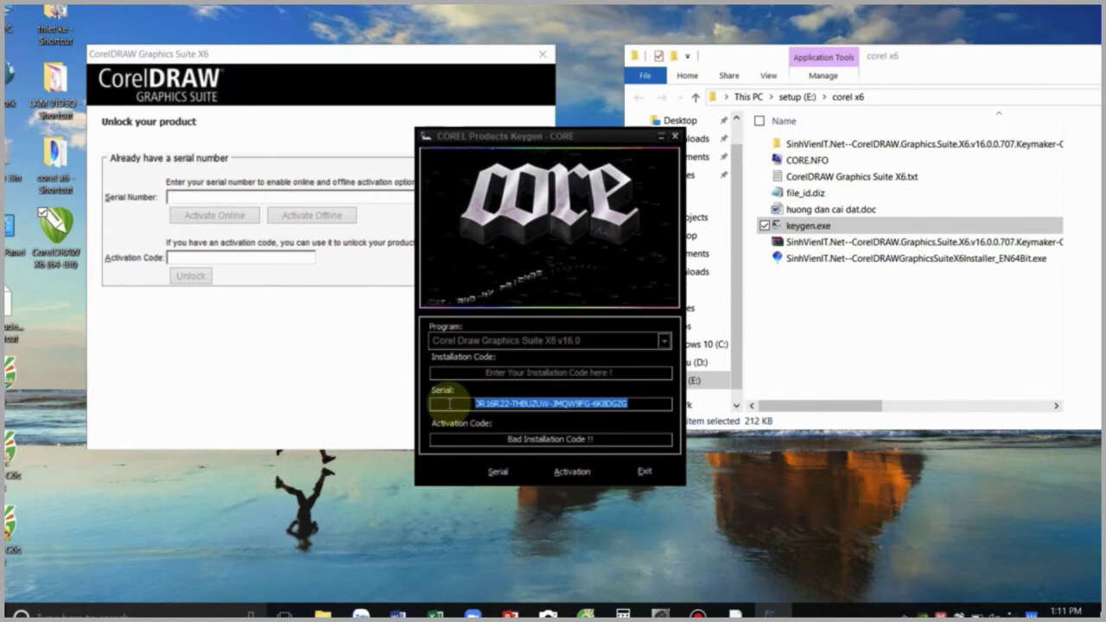
left_click(173, 197)
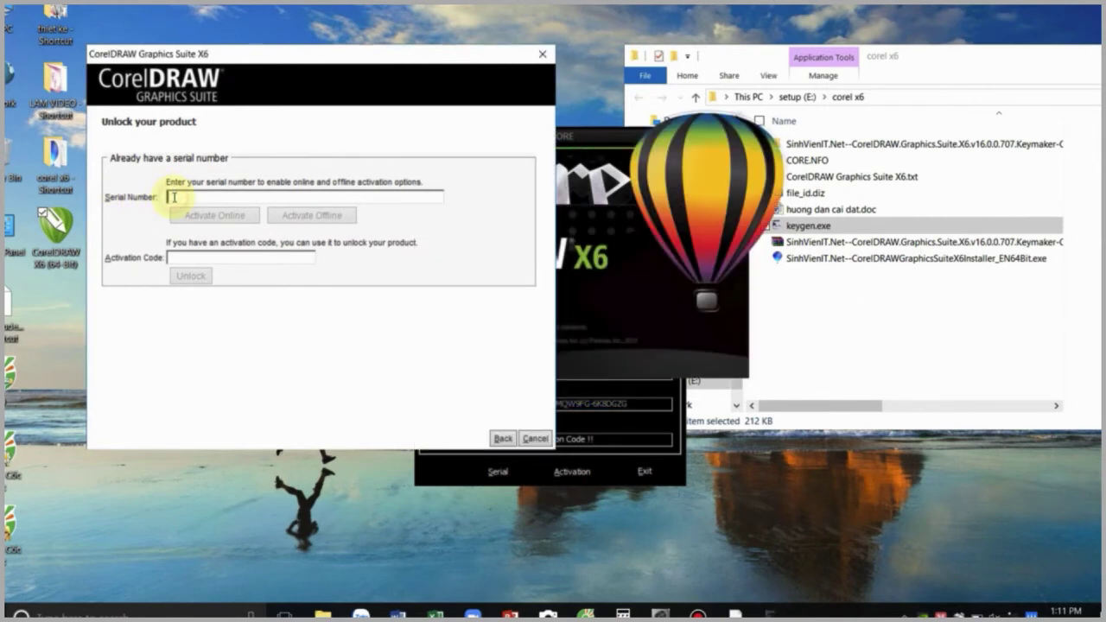
key("ctrl+v")
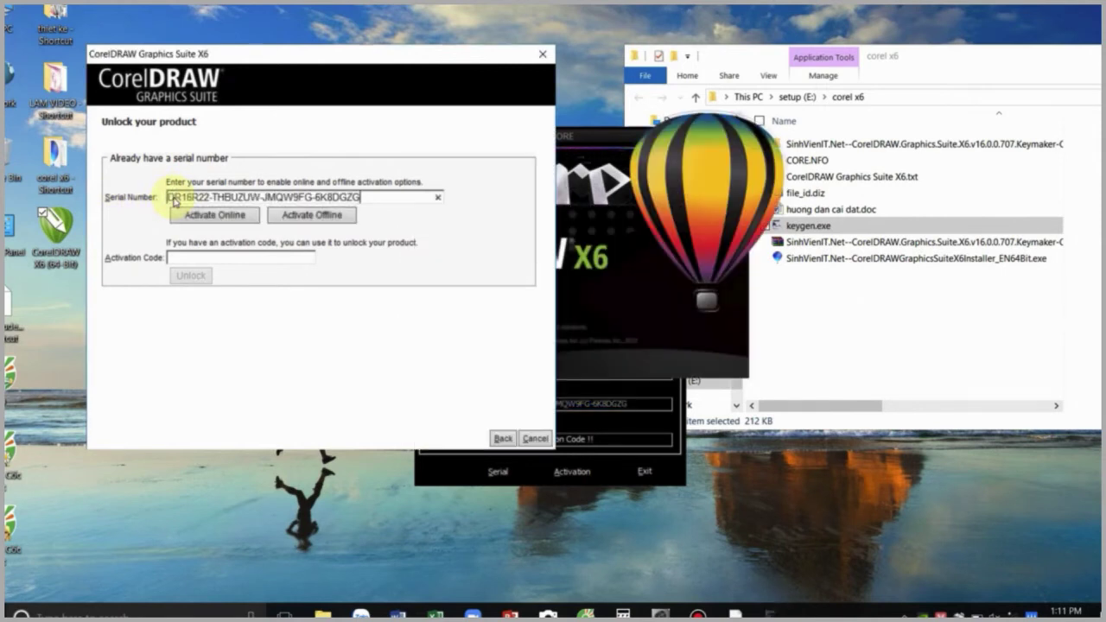
Start offline activation and arrange the activation window and the keygen side by side
left_click(308, 218)
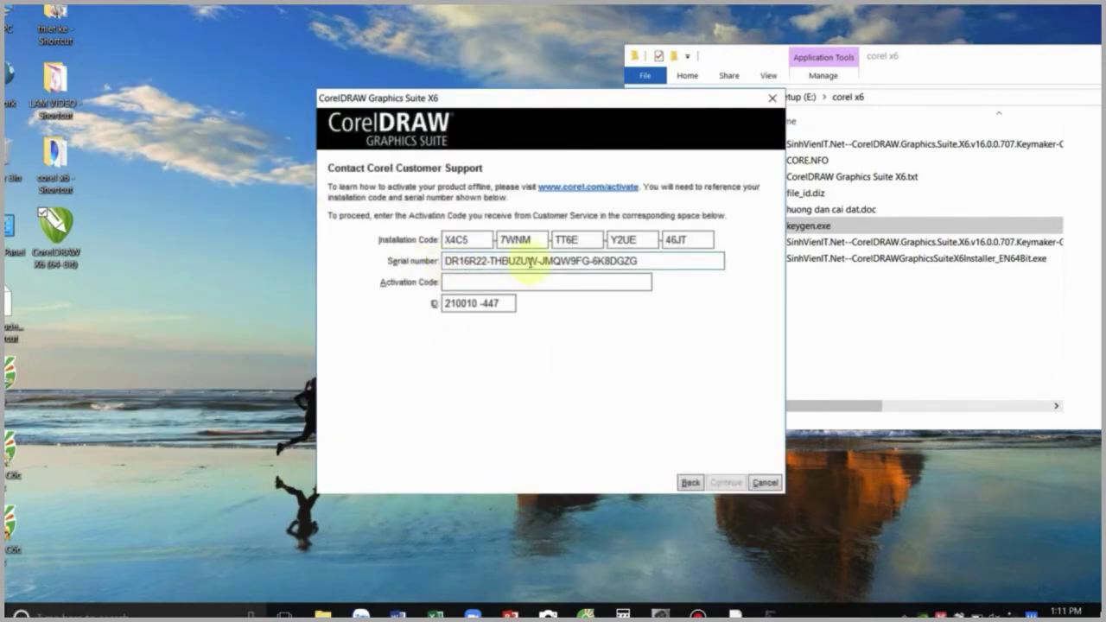
left_click_drag(592, 99, 306, 62)
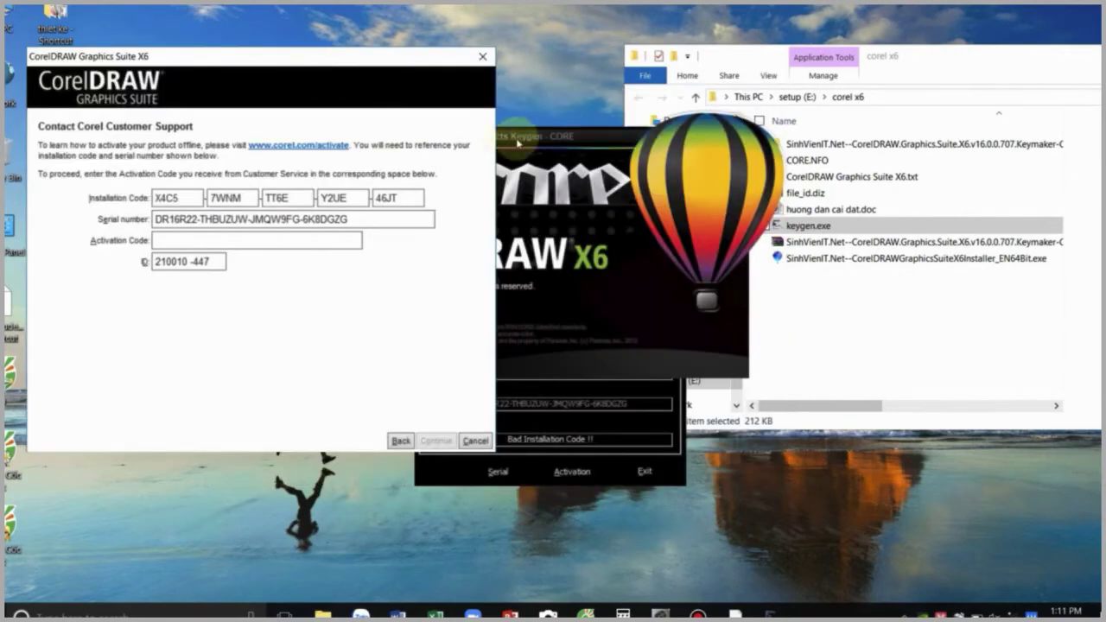
left_click_drag(635, 139, 932, 65)
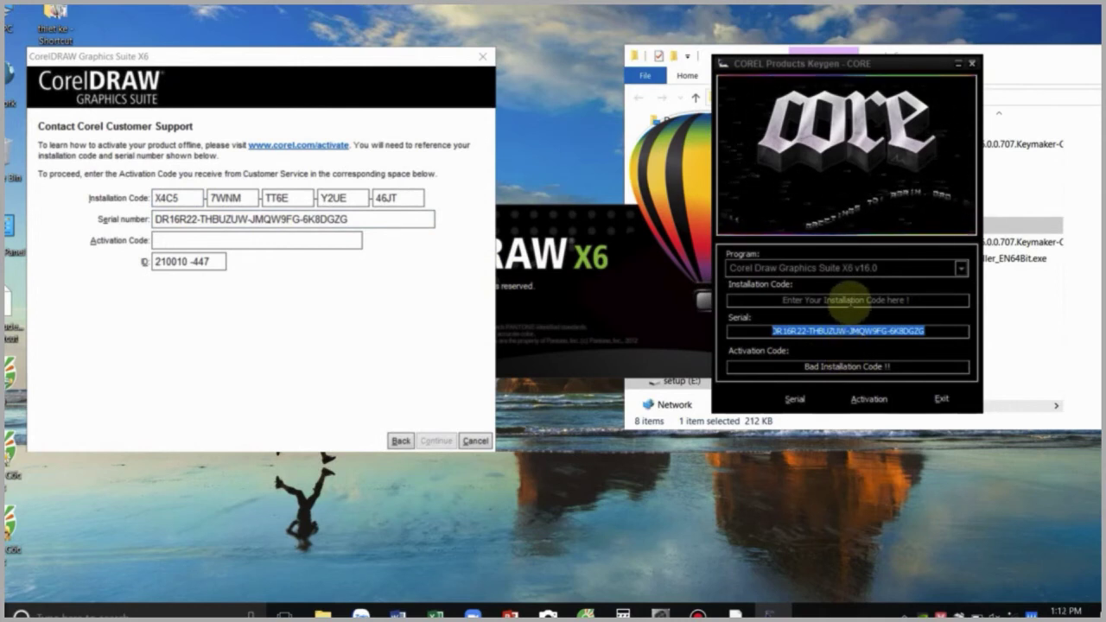
Copy the first block of the activation window's installation code over the placeholder in the keygen's Installation Code field
double_click(189, 198)
key("ctrl+c")
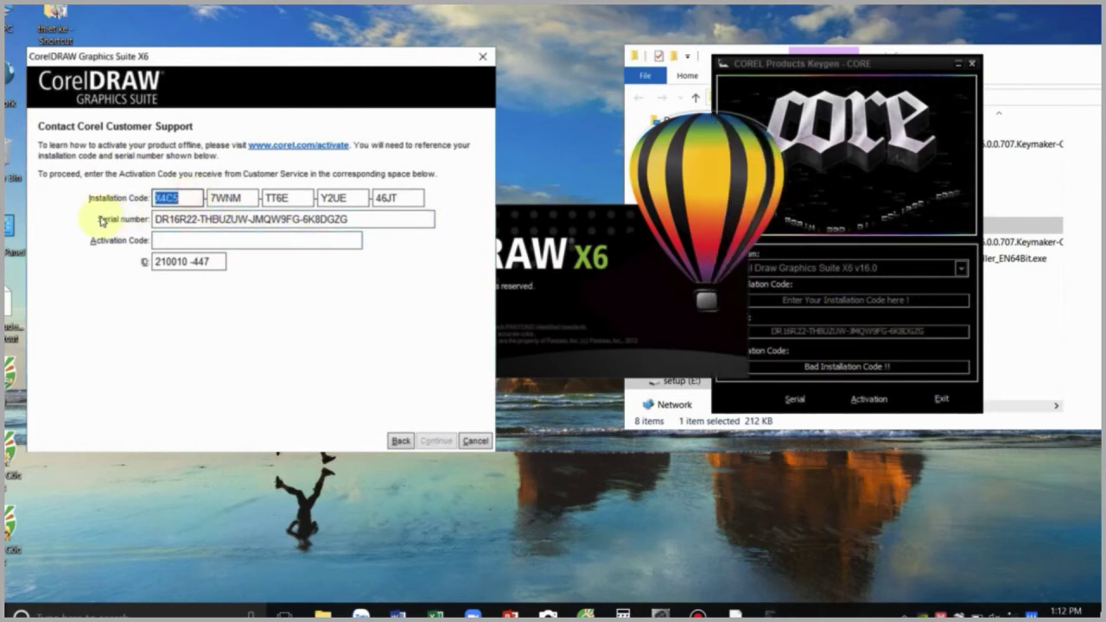
left_click(898, 269)
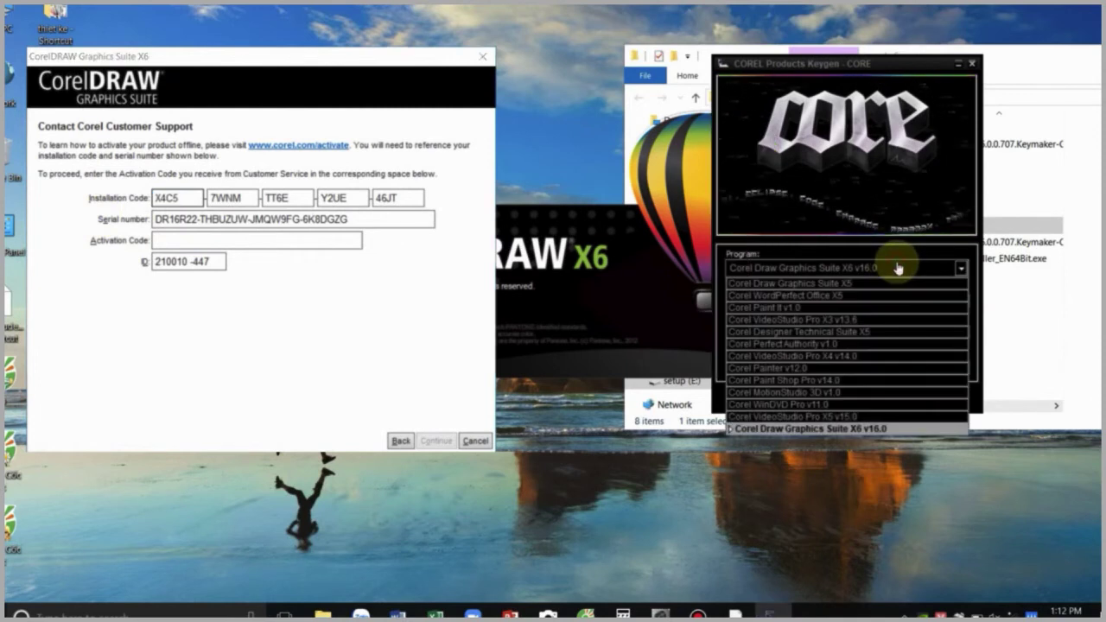
left_click(917, 64)
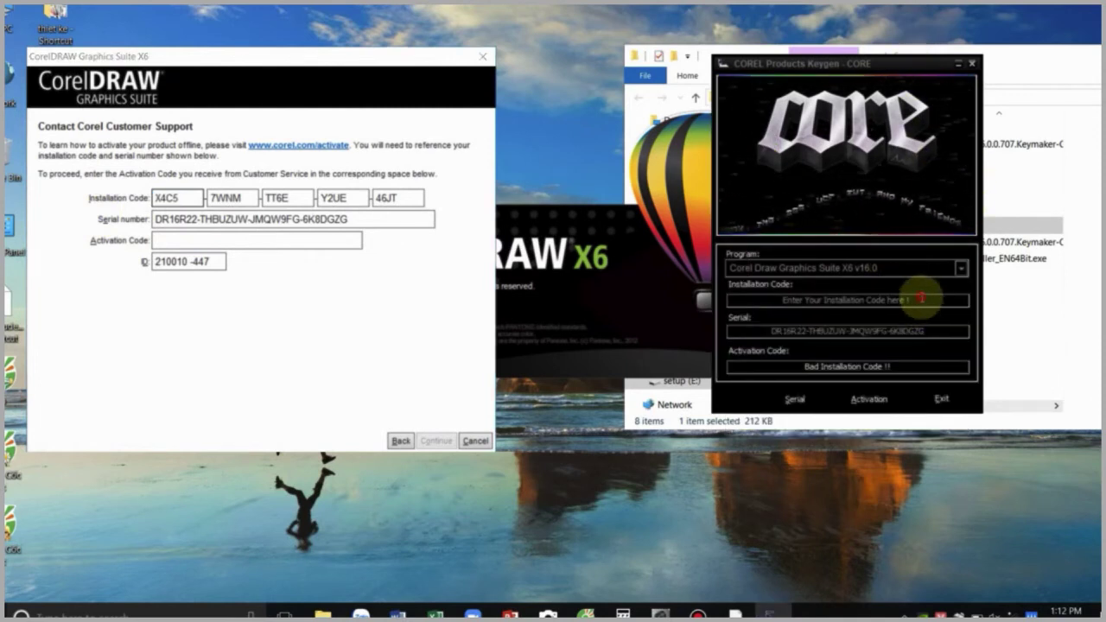
left_click_drag(917, 300, 743, 302)
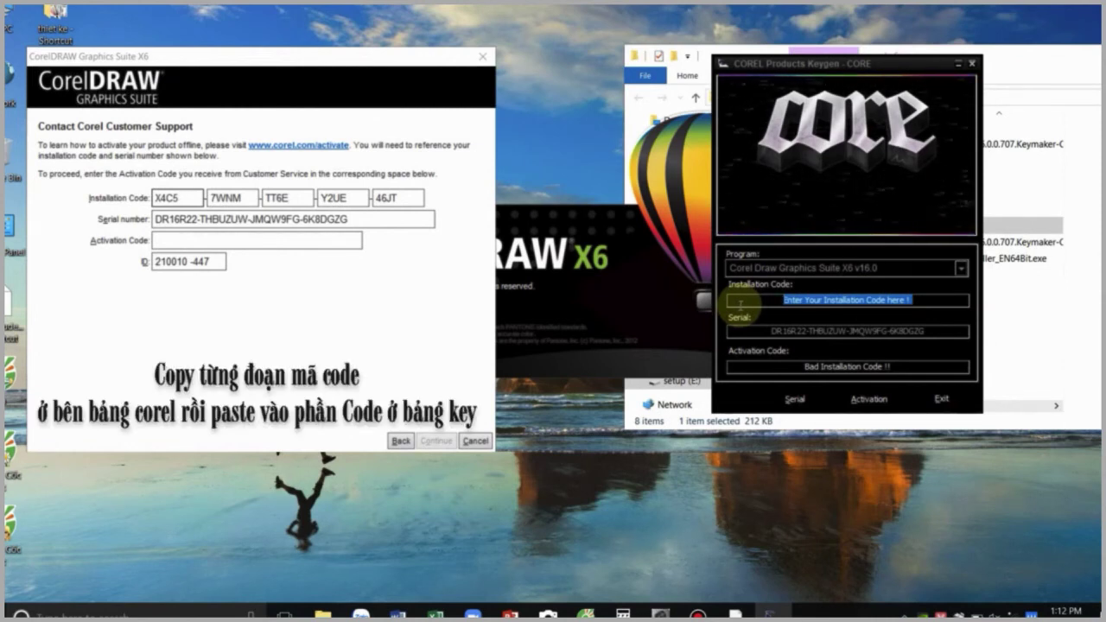
key("ctrl+v")
Append the second and third blocks of the installation code to the keygen's Installation Code field
left_click(246, 200)
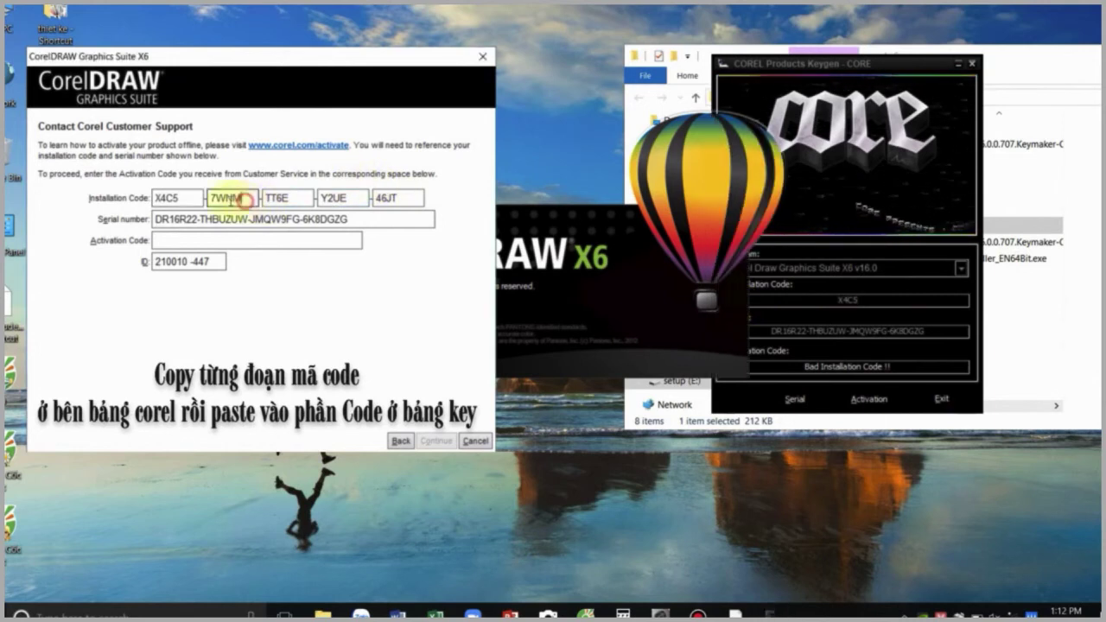
double_click(245, 201)
key("ctrl+c")
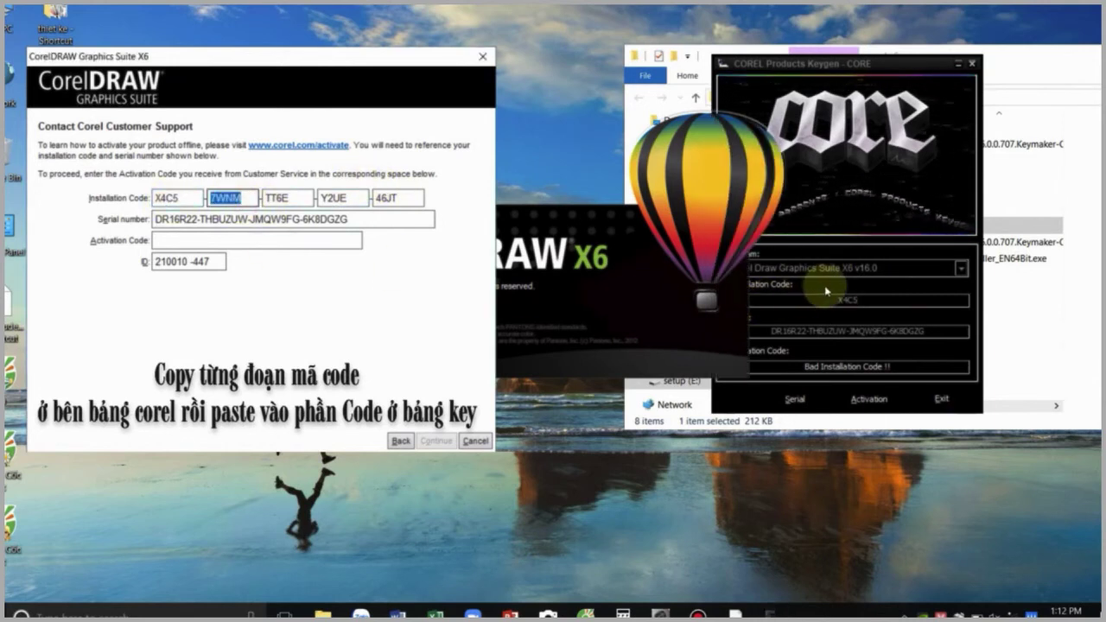
left_click(880, 300)
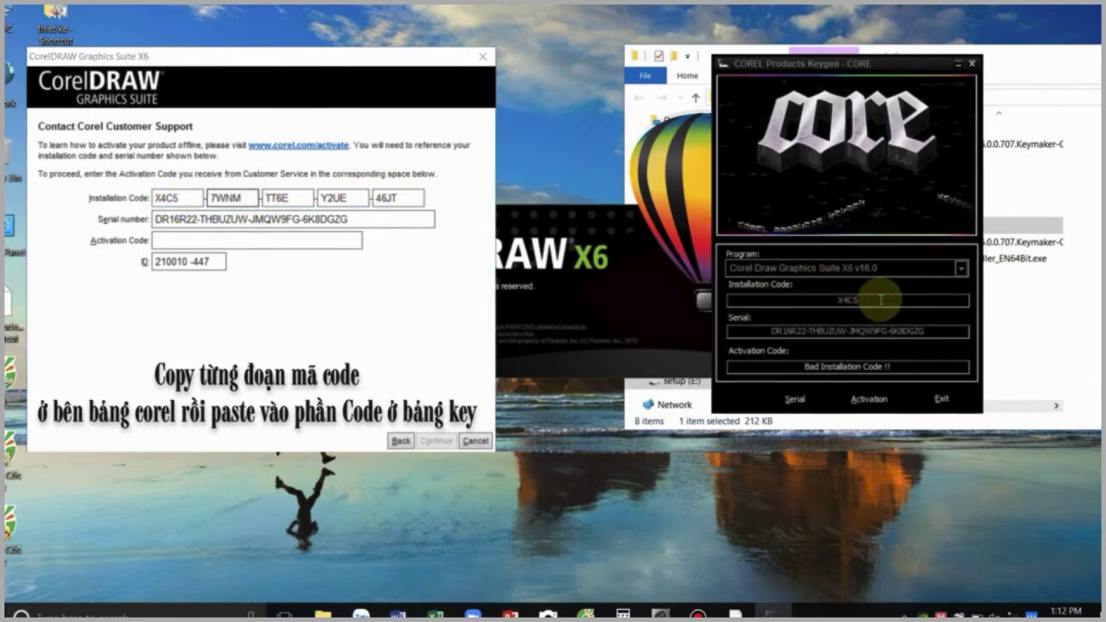
key("ctrl+v")
double_click(296, 198)
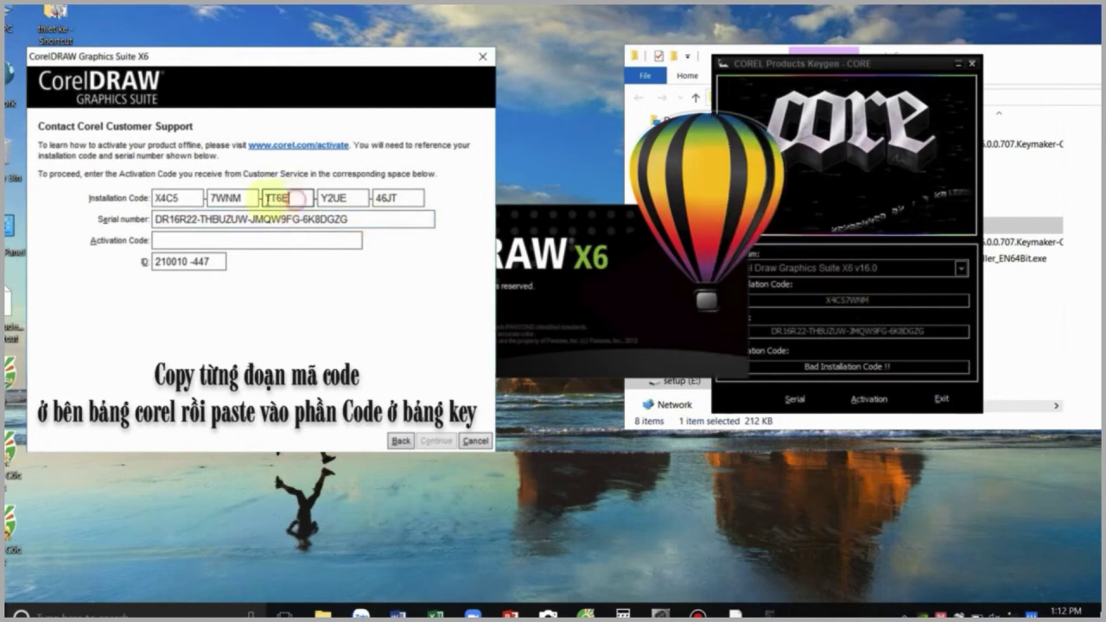
left_click(895, 300)
key("ctrl+v")
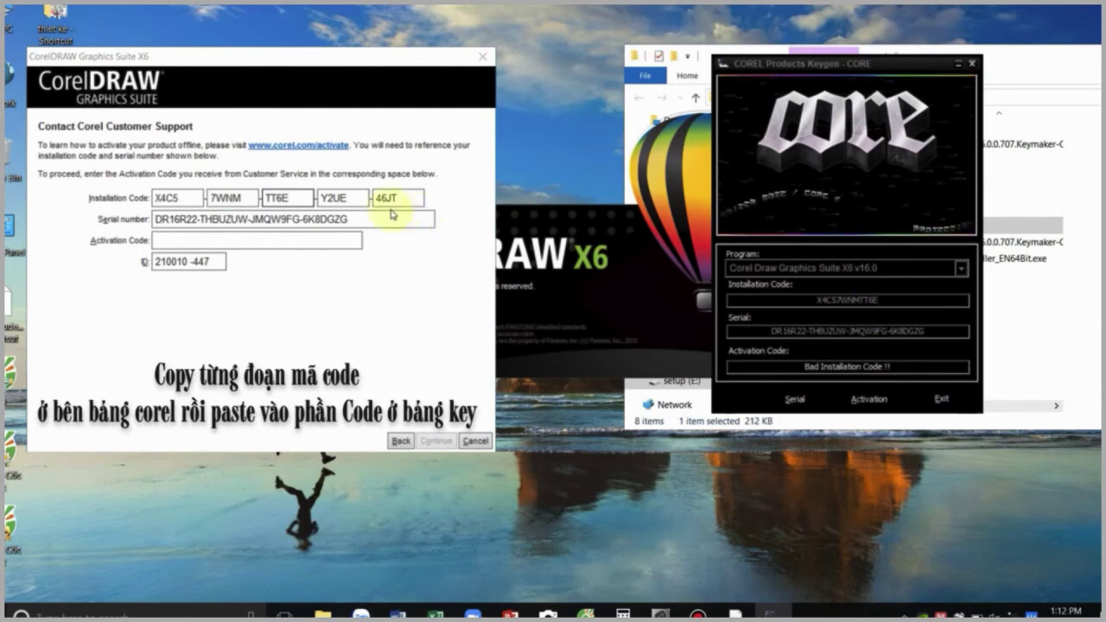
Append the fourth and fifth blocks of the installation code to complete the keygen's Installation Code field
left_click(293, 197)
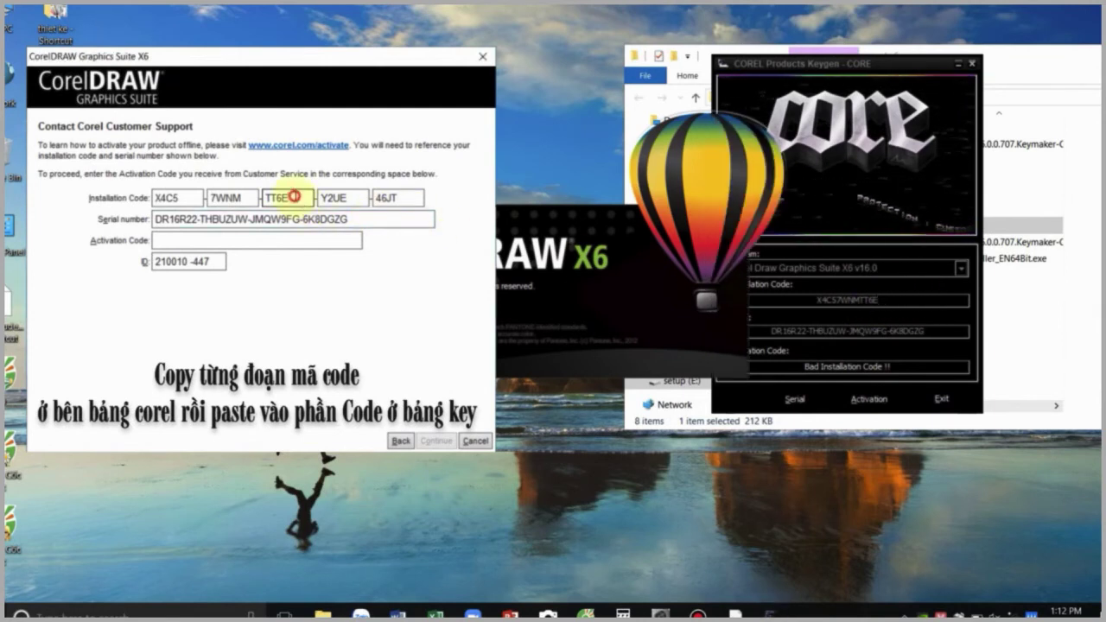
double_click(354, 197)
key("ctrl+c")
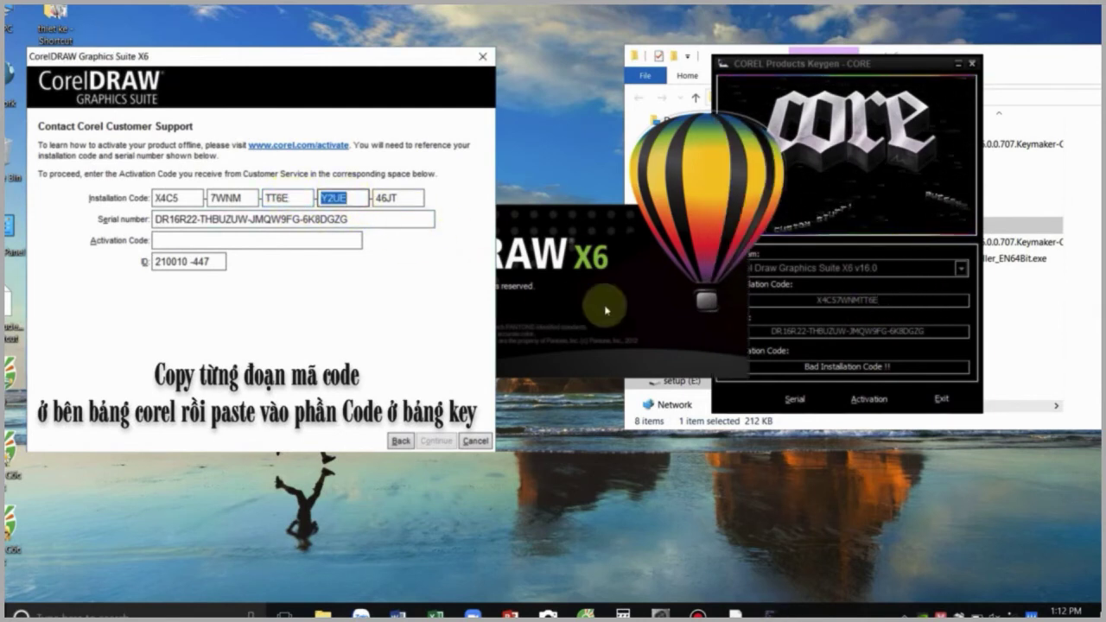
left_click(907, 299)
key("ctrl+v")
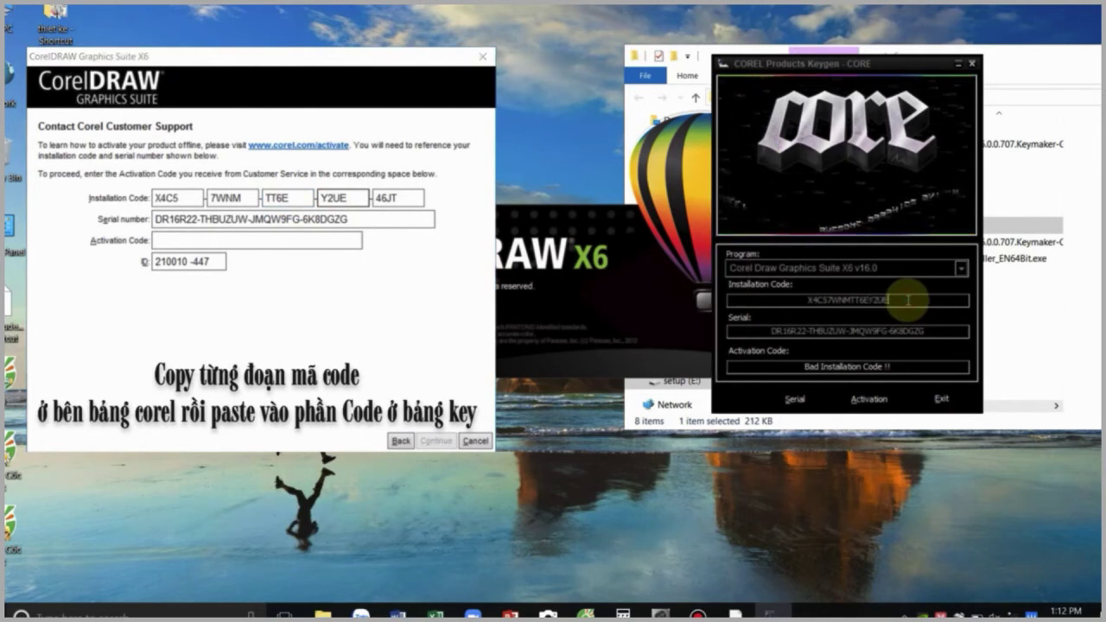
double_click(397, 198)
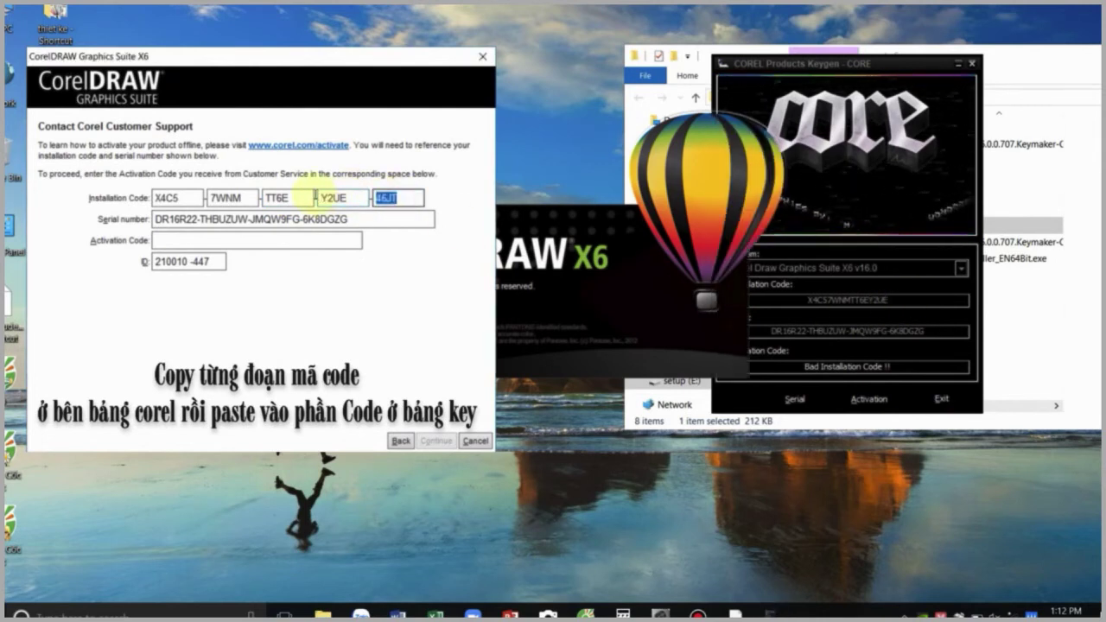
left_click(914, 299)
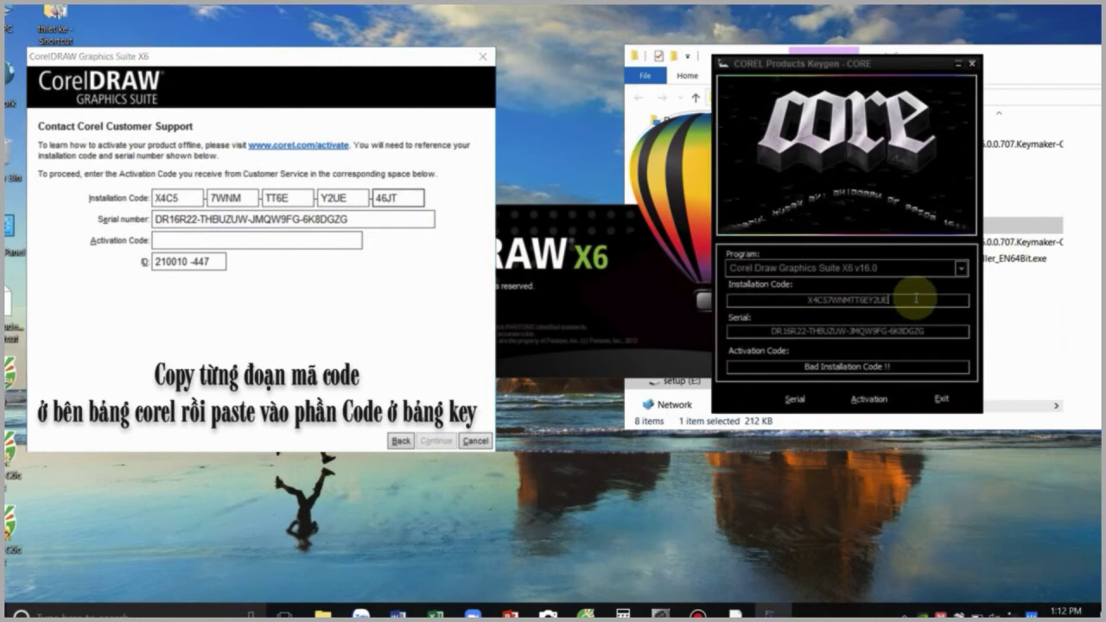
key("ctrl+v")
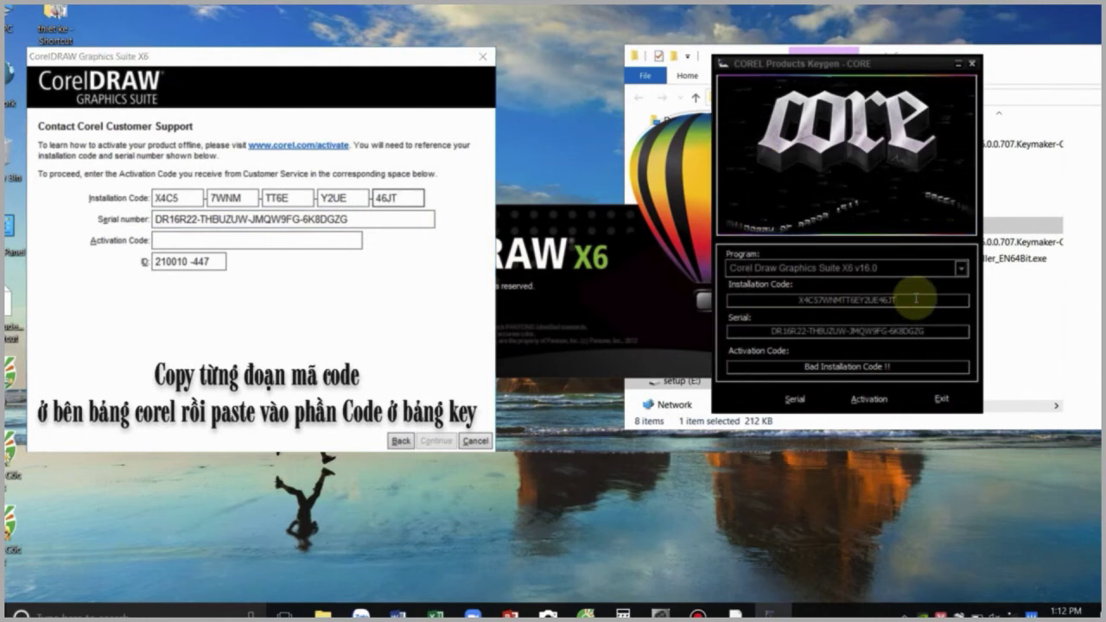
Generate the activation code in the keygen and copy it
left_click(871, 402)
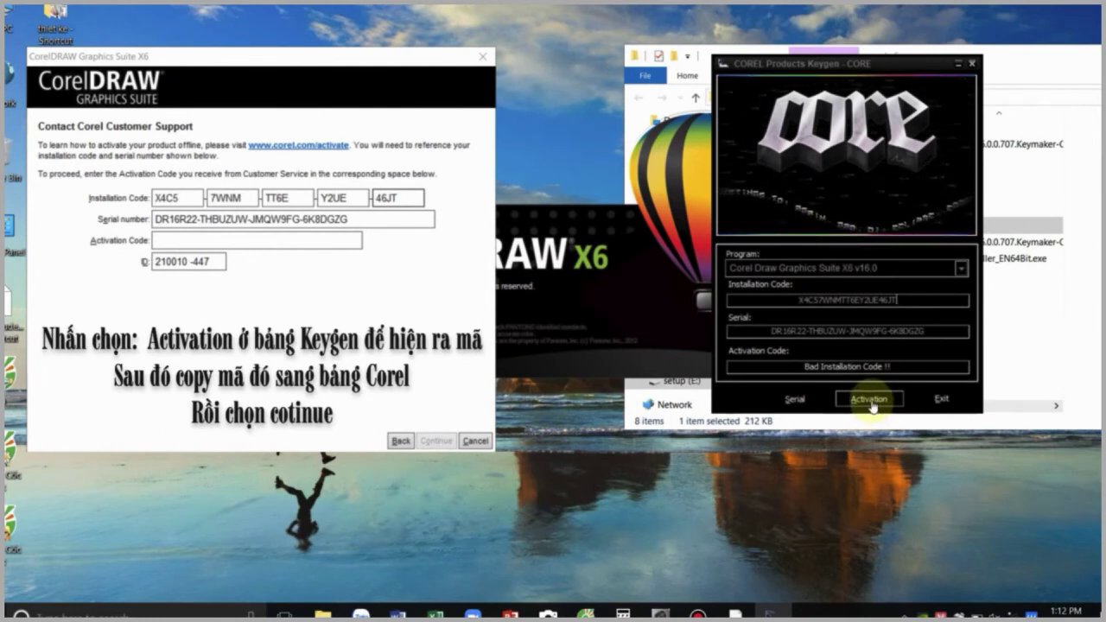
left_click(871, 403)
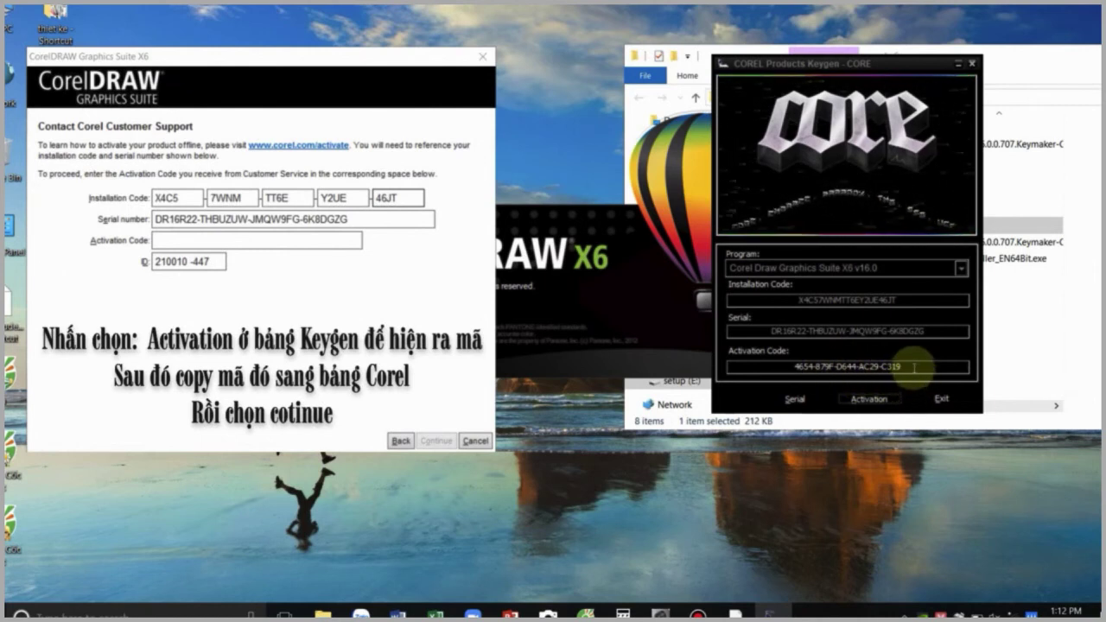
left_click_drag(918, 366, 778, 361)
key("ctrl+c")
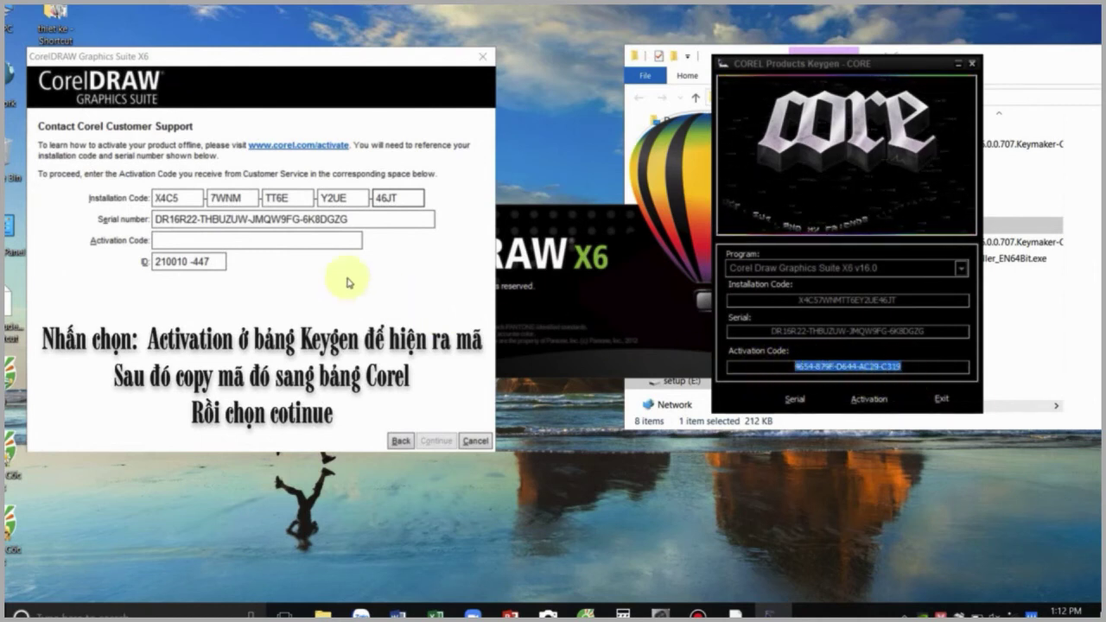
Paste the copied code into the activation window's Activation Code field and continue the offline activation
left_click(249, 240)
key("ctrl+v")
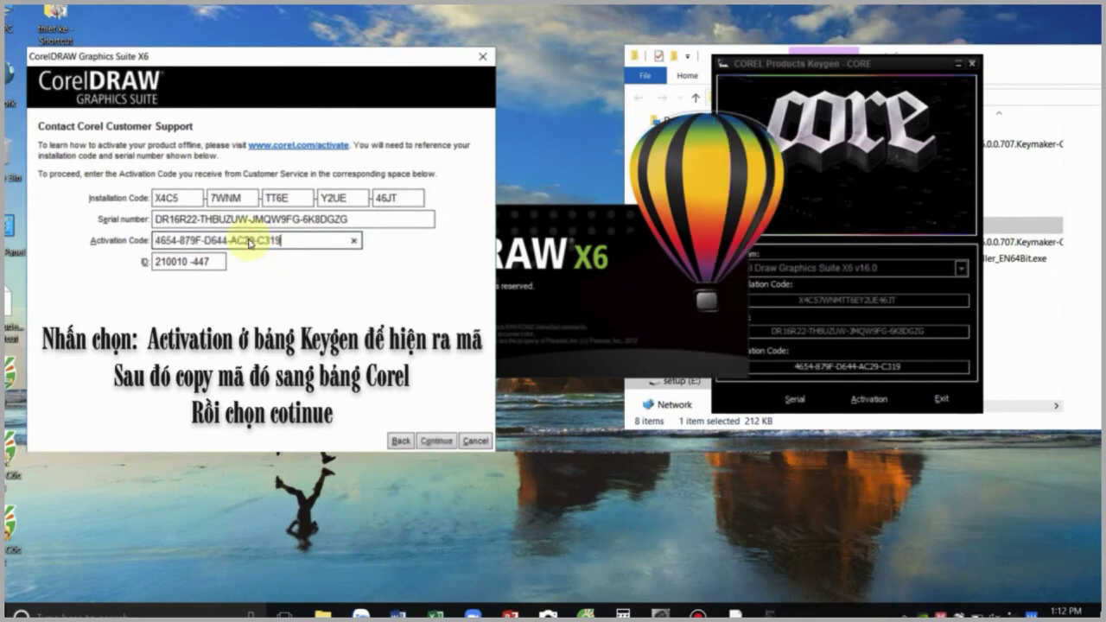
left_click(435, 442)
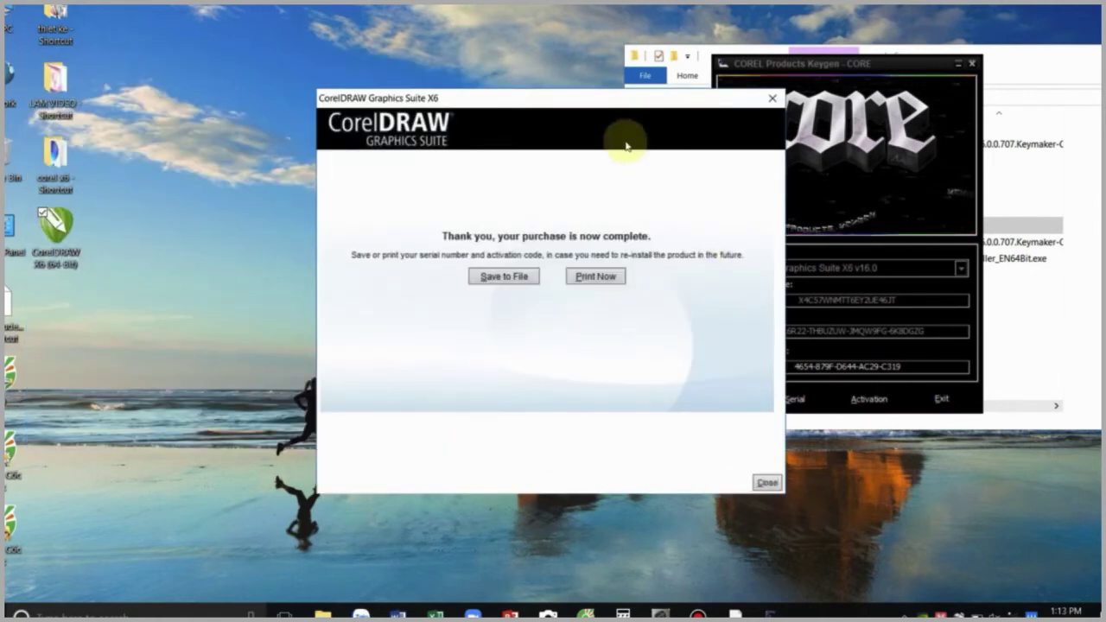
Close the purchase confirmation page and cancel the CorelDRAW membership sign-in
left_click(768, 484)
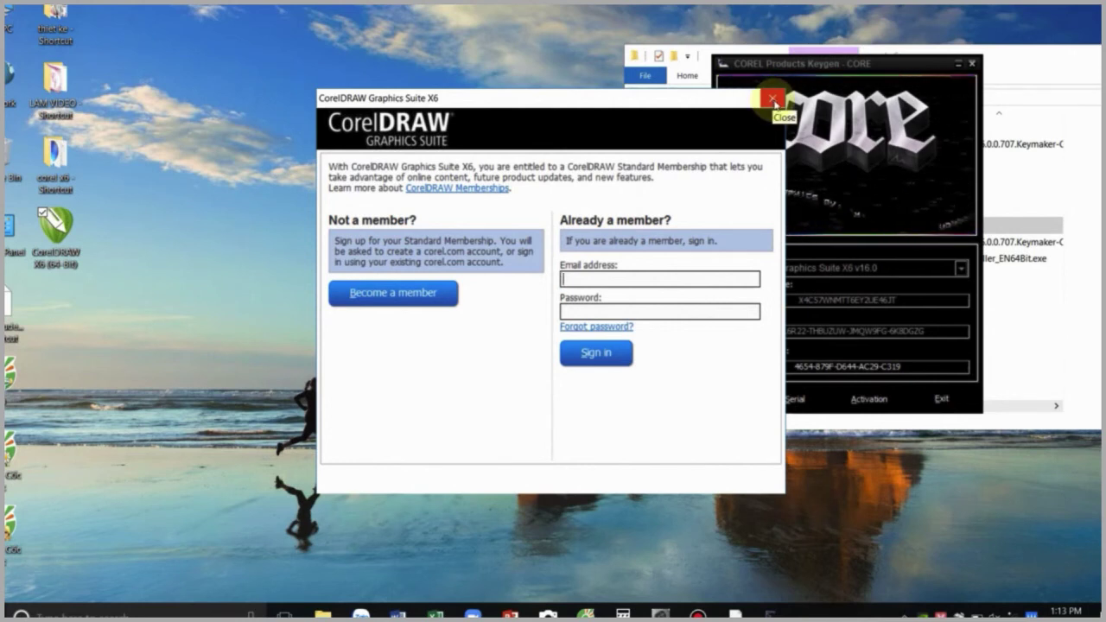
left_click(772, 100)
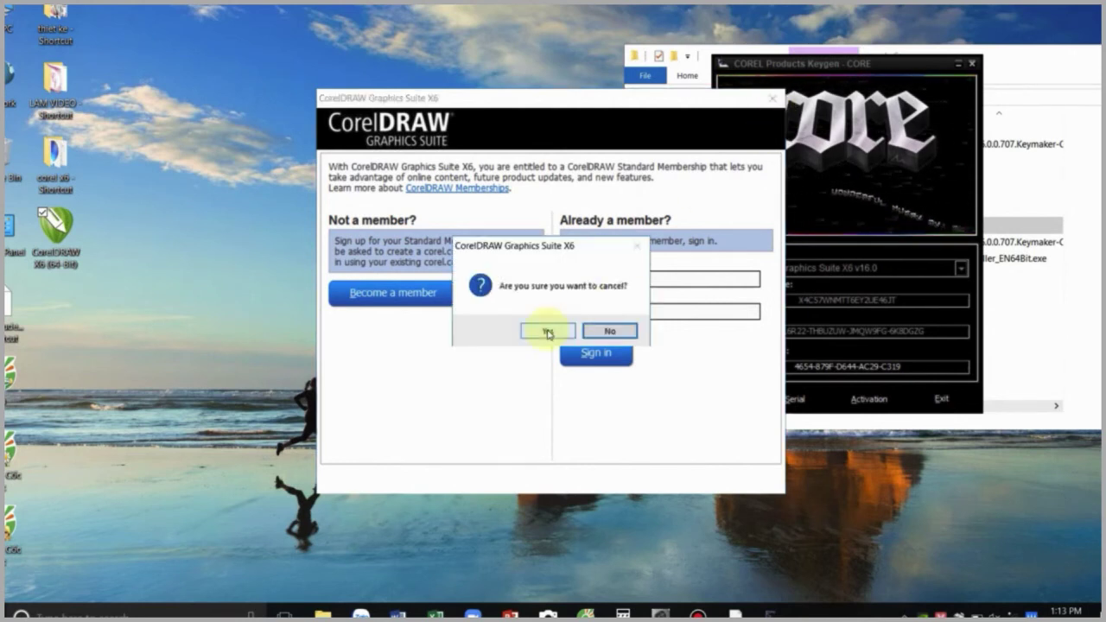
left_click(548, 332)
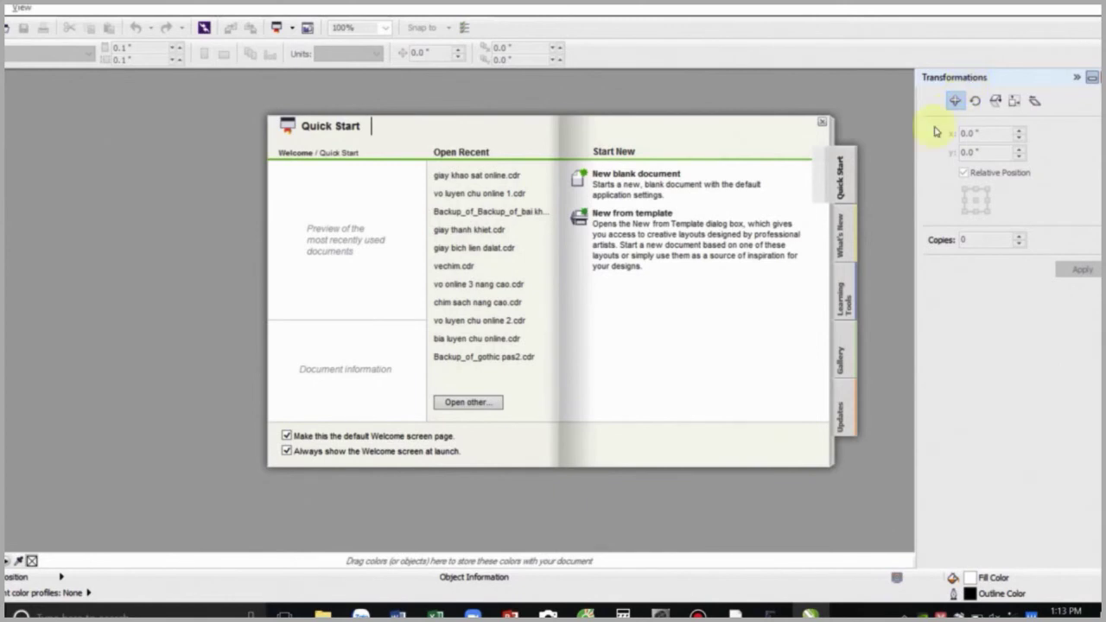
Close CorelDRAW along with the keygen and the corel x6 folder window
left_click(822, 125)
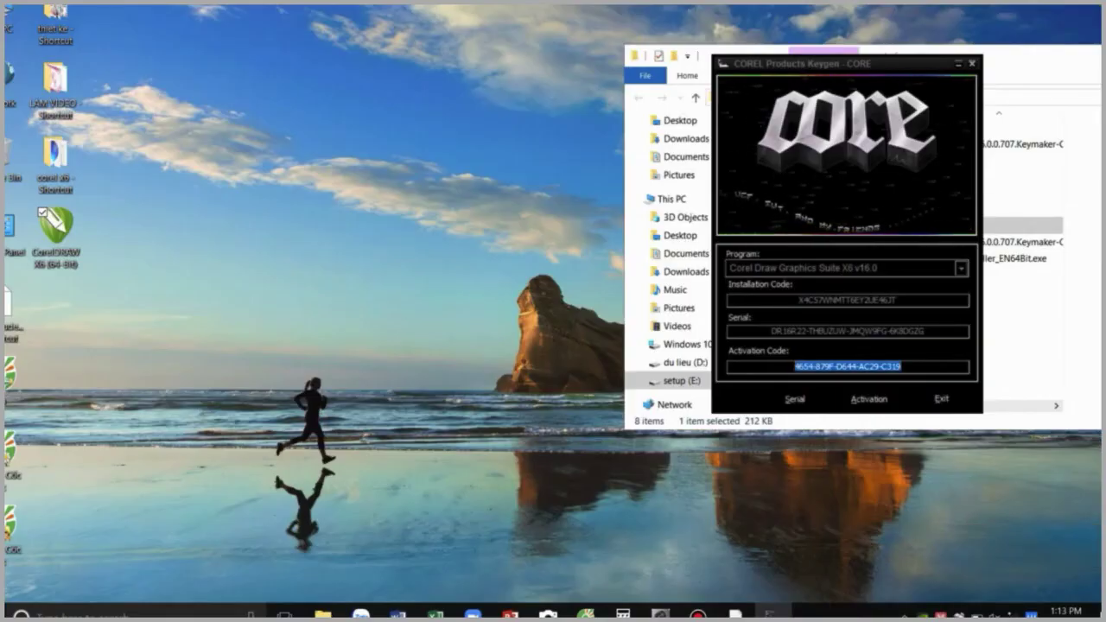
left_click(965, 65)
left_click_drag(1034, 69, 814, 92)
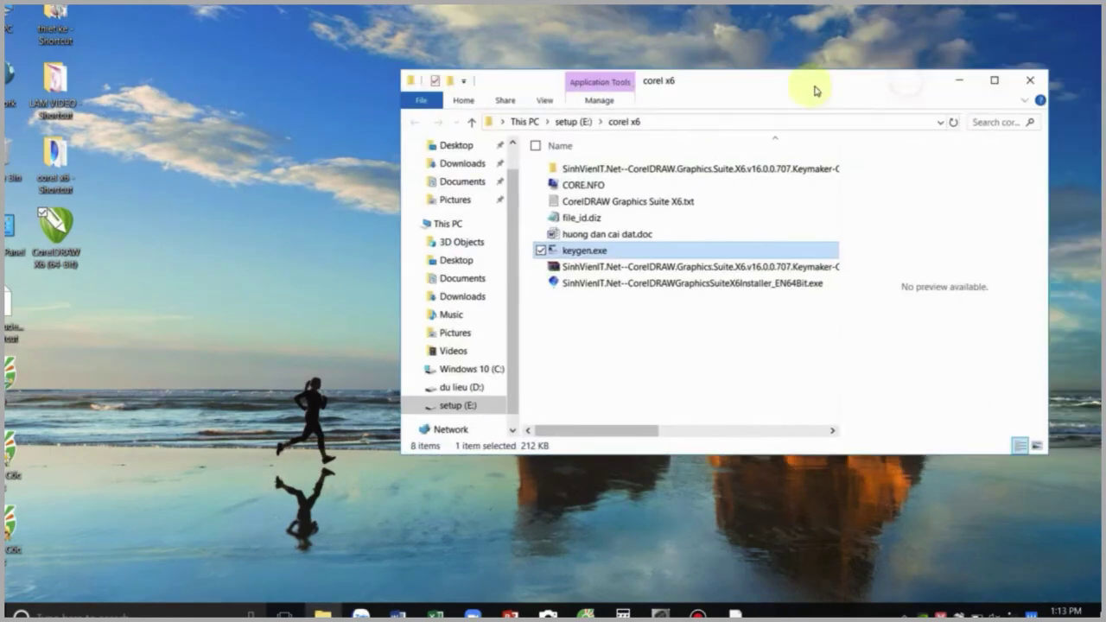
left_click(1031, 78)
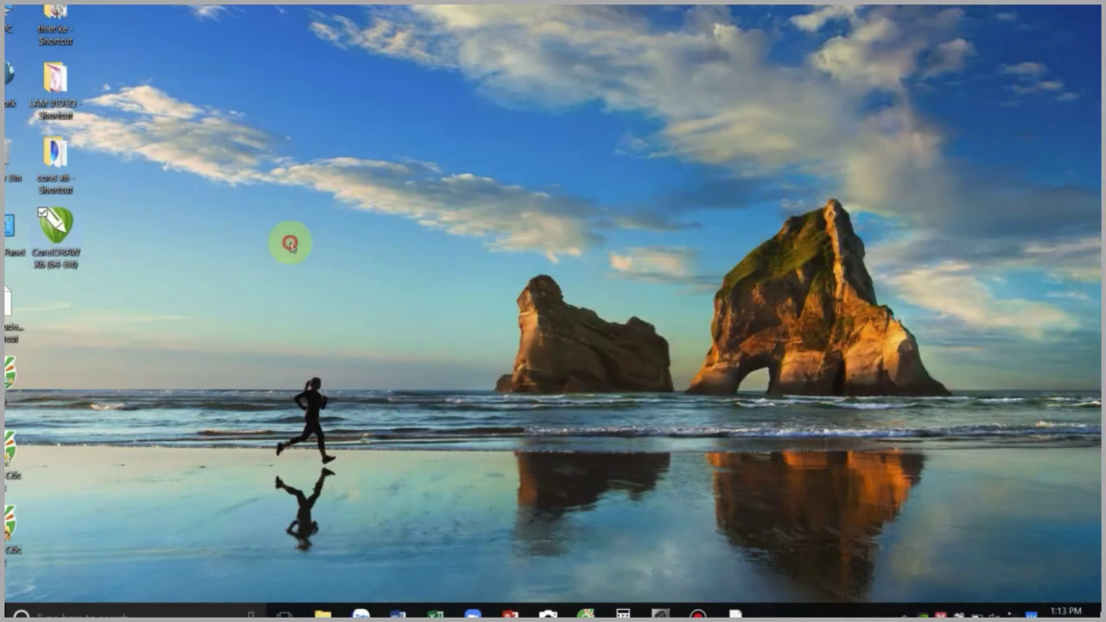
Launch CorelDRAW X6 (64-Bit) from the desktop to check the activation, cancel the membership sign-in, and close it from the welcome screen
double_click(66, 228)
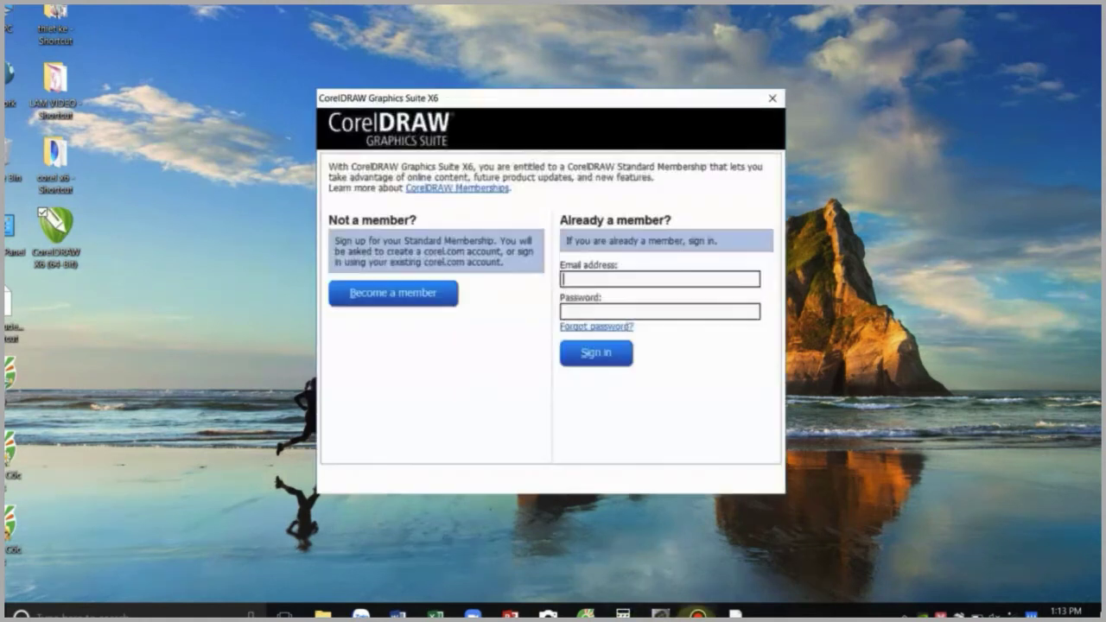
mouse_move(697, 615)
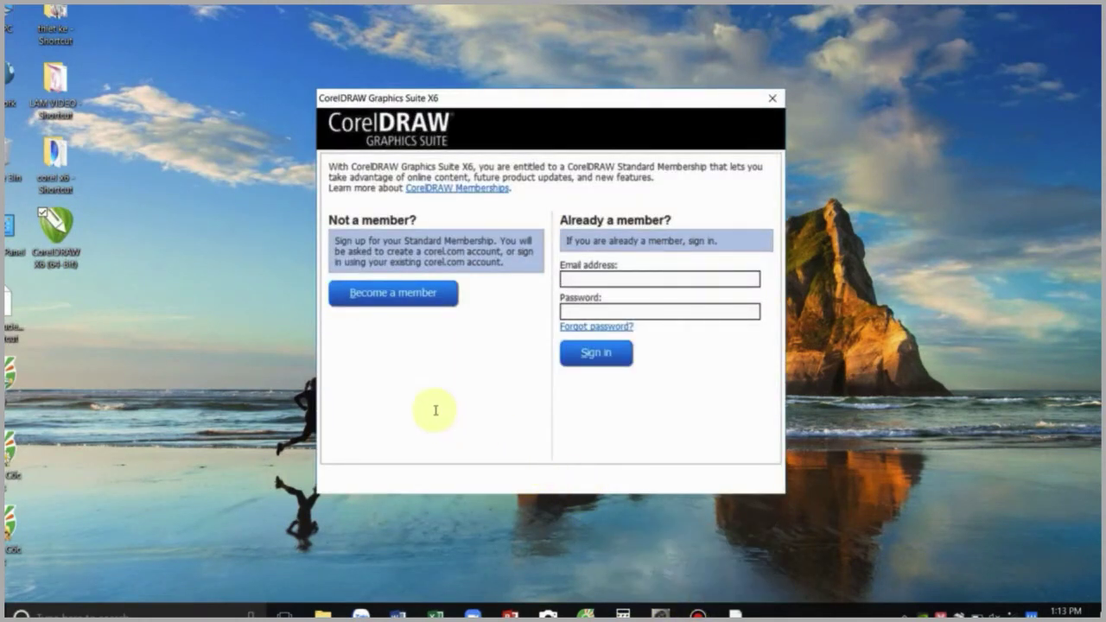
left_click(771, 98)
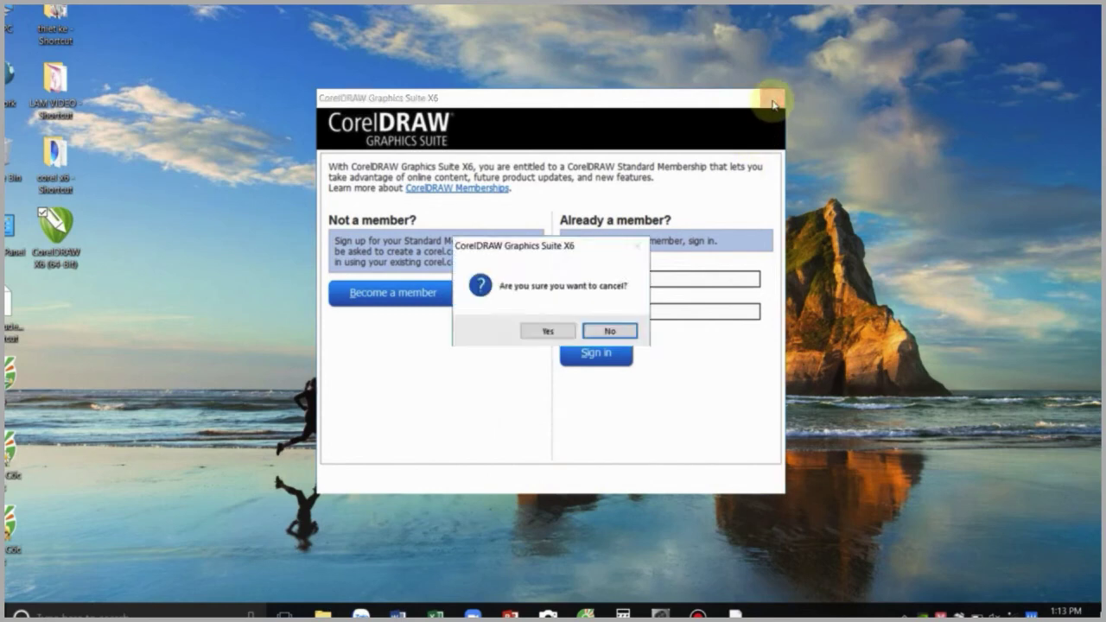
left_click(547, 331)
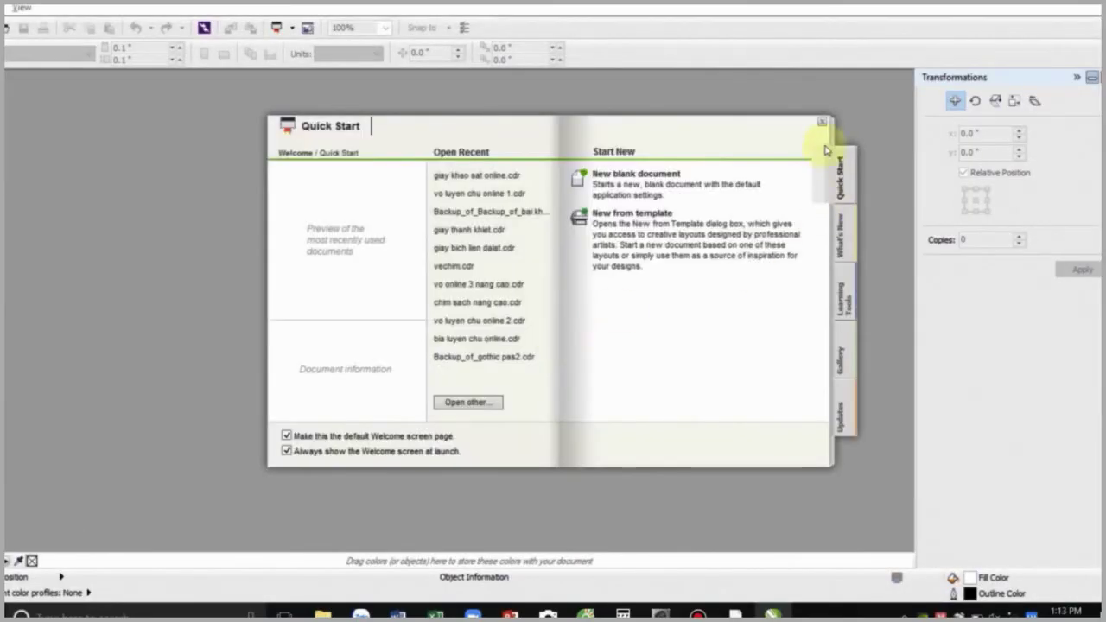
left_click(823, 122)
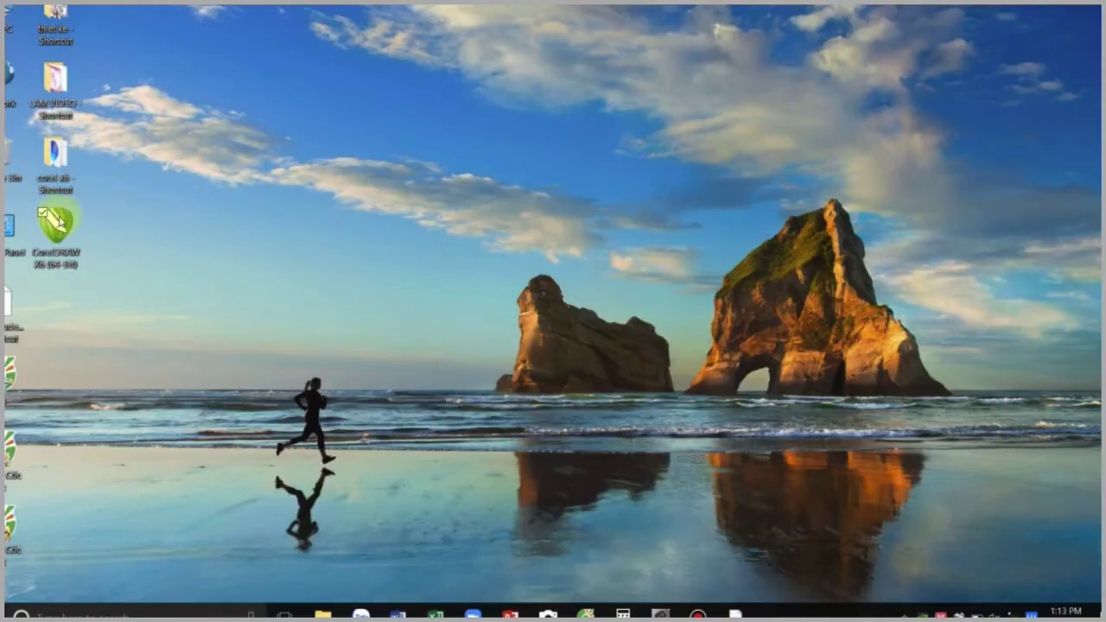
Launch CorelDRAW X6 again to recheck startup, skipping the membership sign-in and welcome screen, and exit the program
double_click(58, 231)
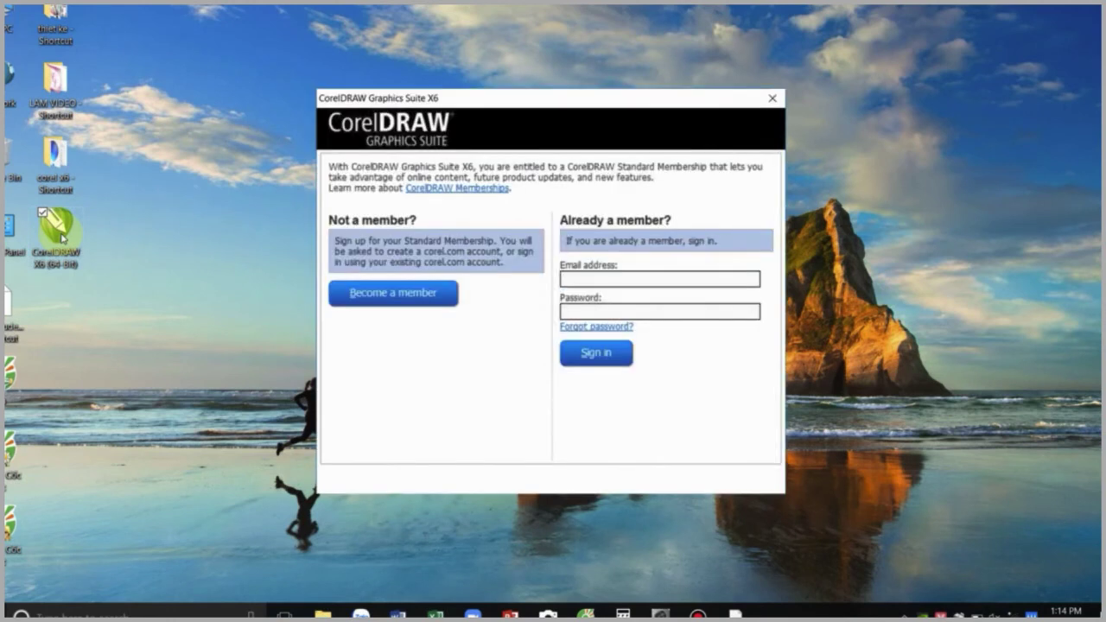
left_click(772, 98)
left_click(546, 332)
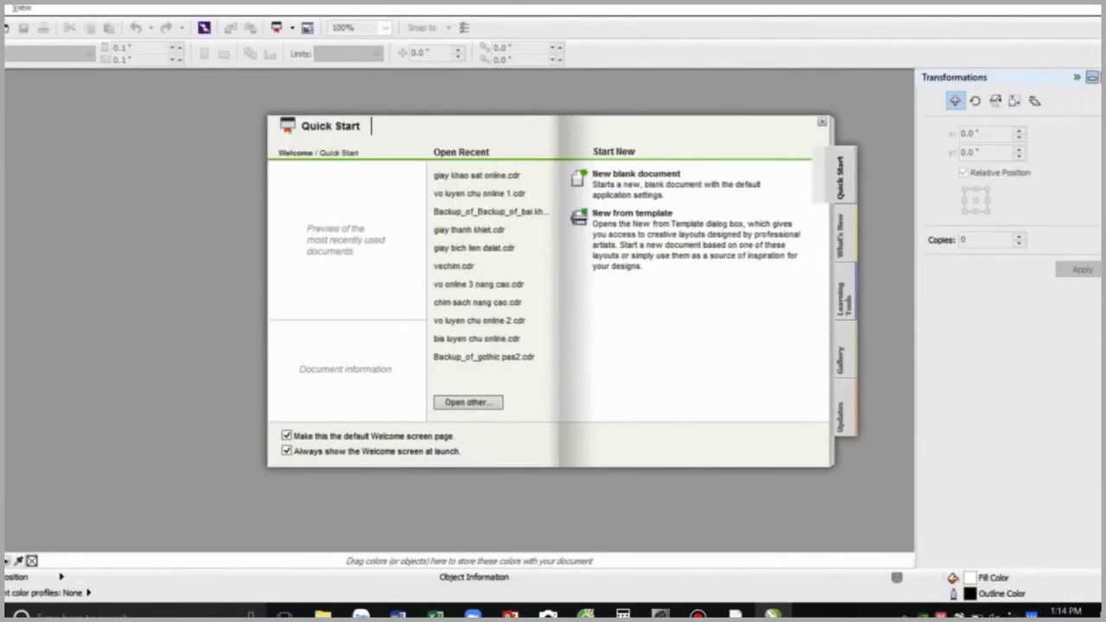
left_click(821, 123)
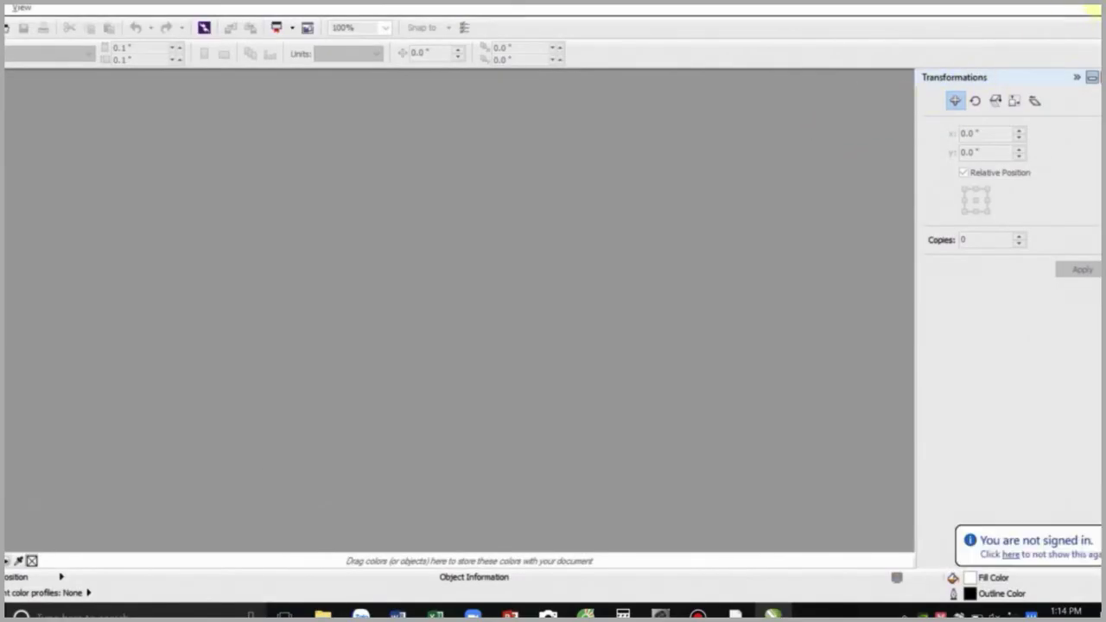
left_click(1096, 6)
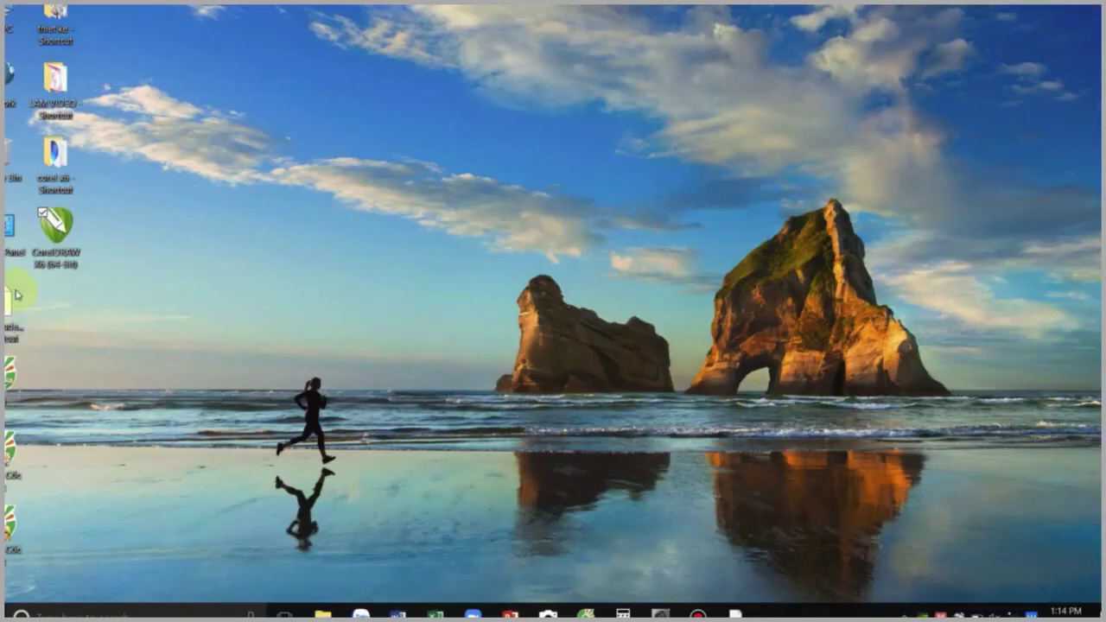
Launch CorelDRAW X6 (64-Bit) from the desktop, set the membership sign-in prompt not to show again, and cancel it
double_click(50, 228)
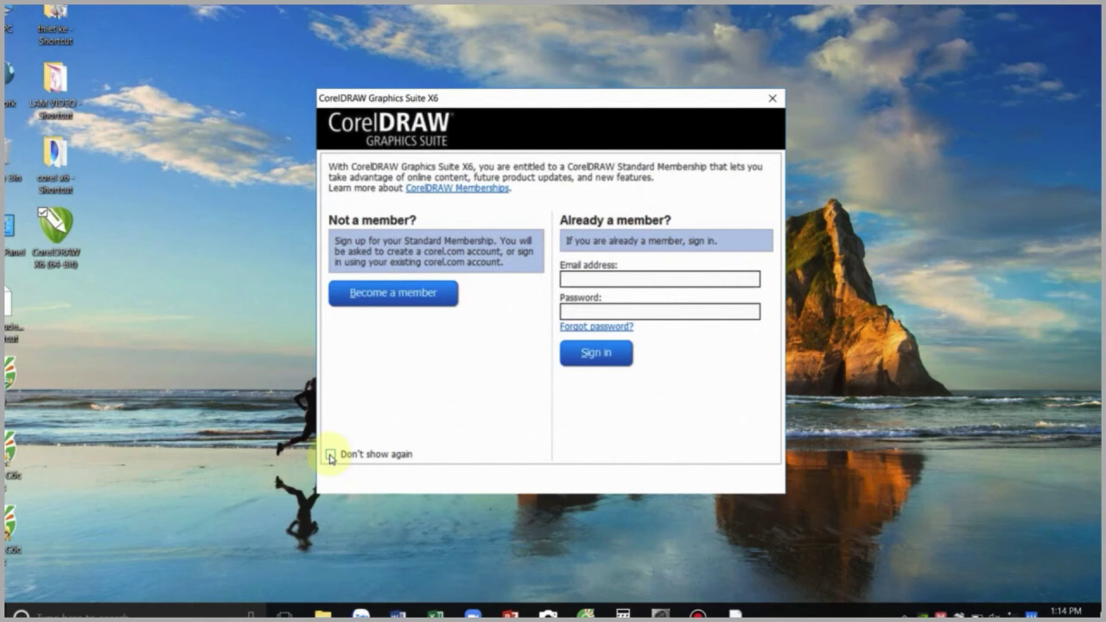
left_click(330, 455)
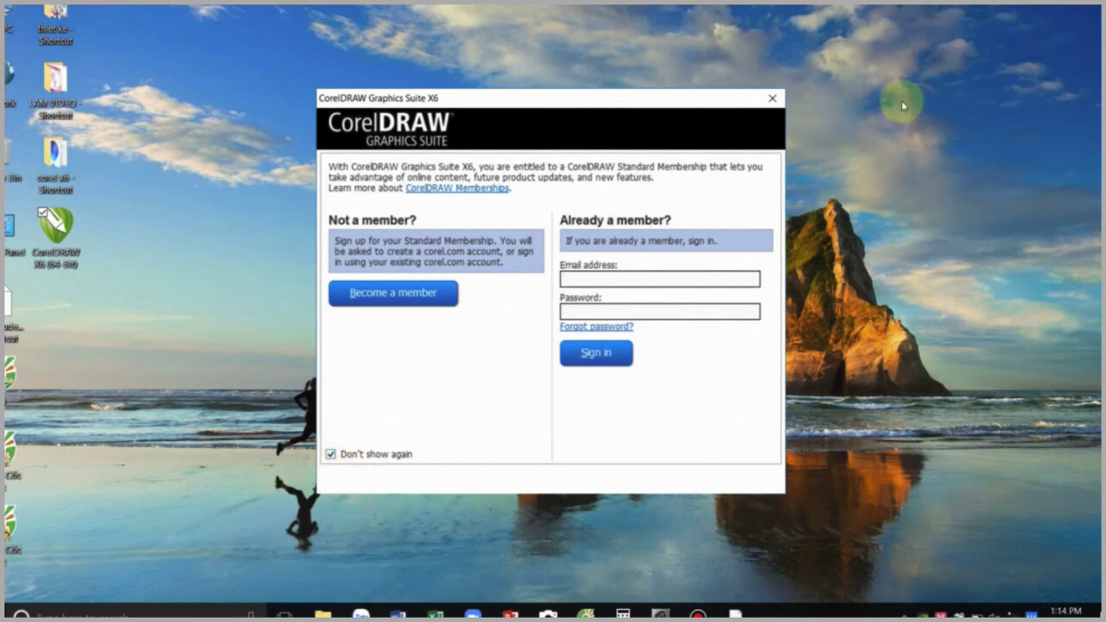
left_click(771, 98)
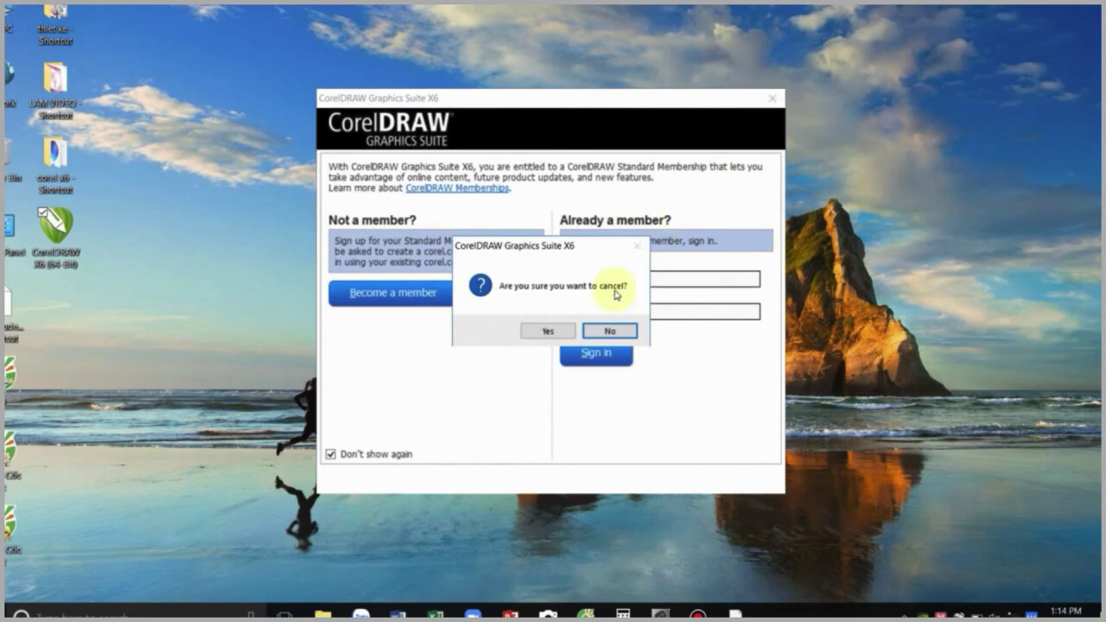
left_click(548, 332)
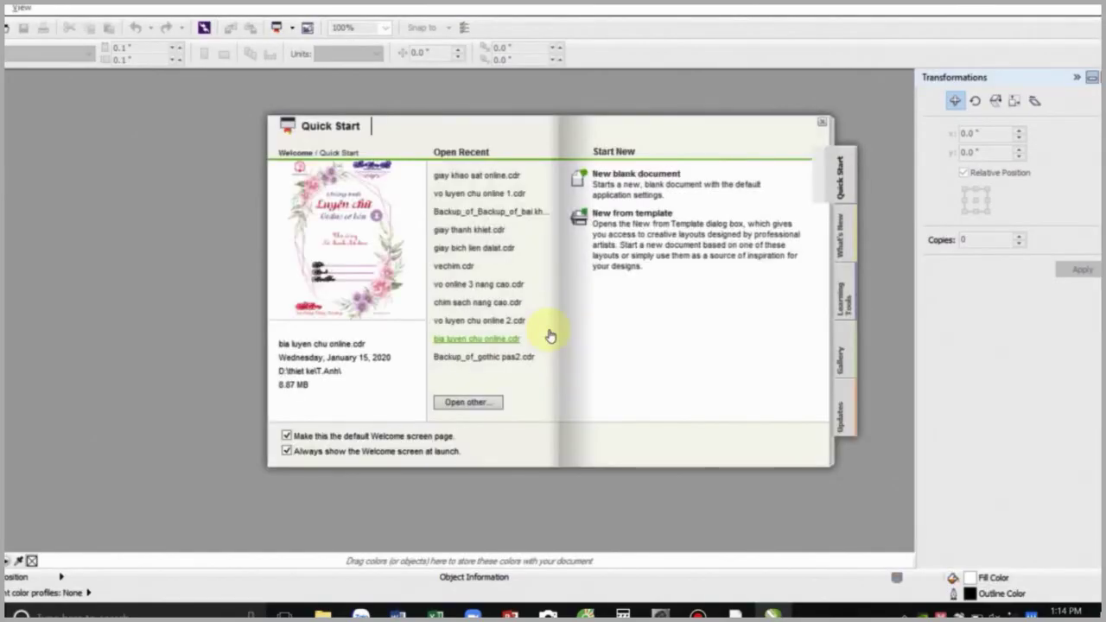
Dismiss the welcome screen and create a new blank Letter-size portrait document with the CorelDRAW default preset
left_click(822, 127)
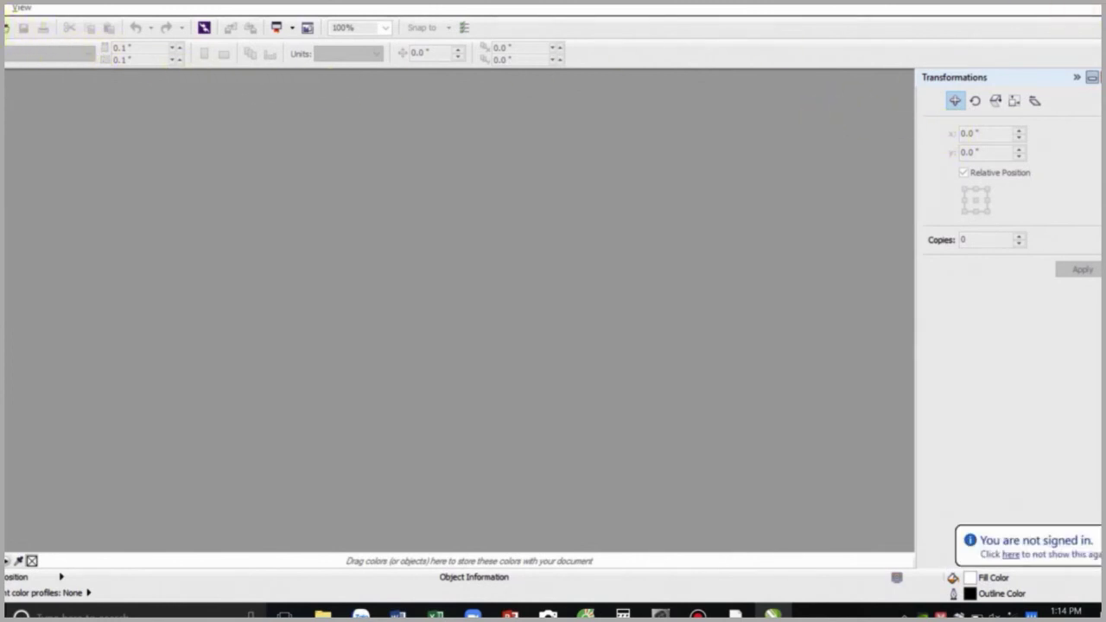
key("ctrl+n")
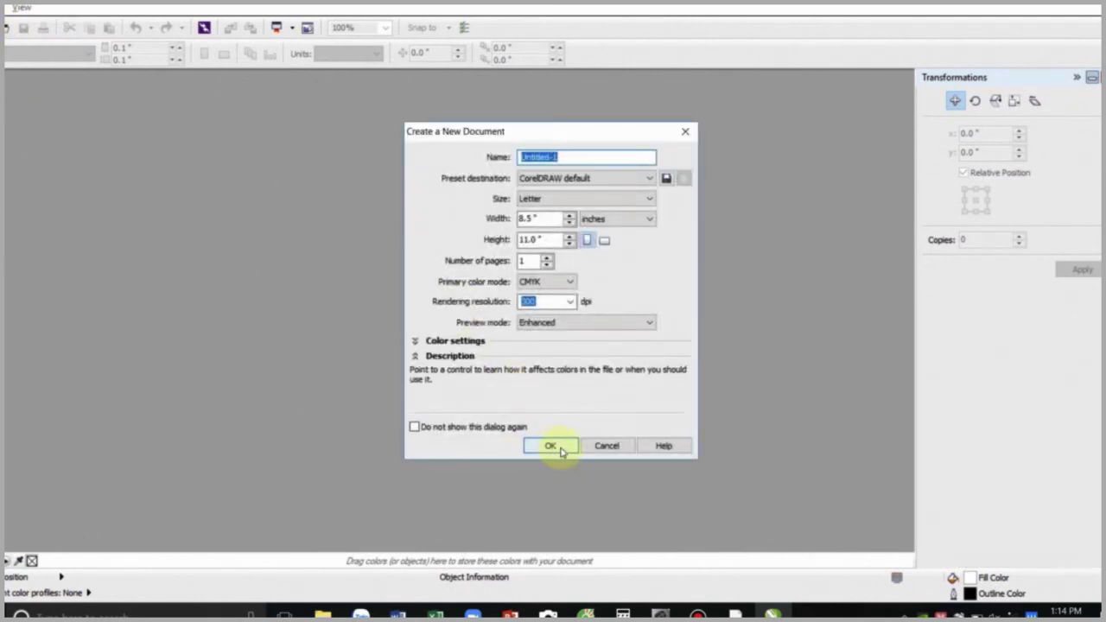
left_click(558, 446)
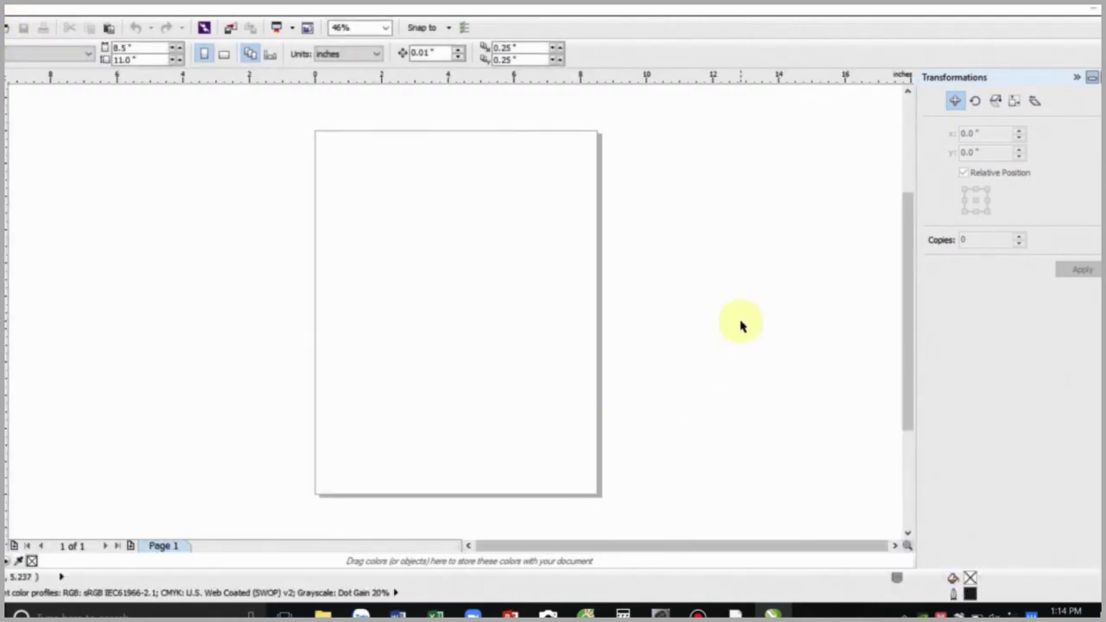